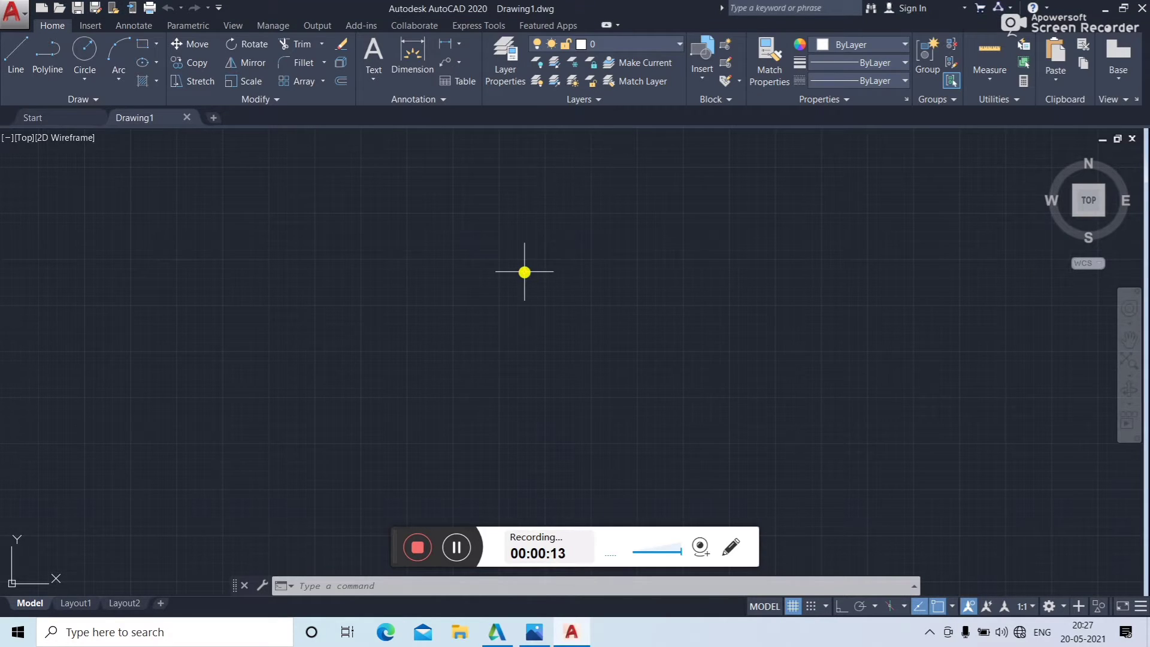
# - Toggle the drawing grid display off and back on twice
pyautogui.press('F7')
pyautogui.press('F7')
pyautogui.press('F7')
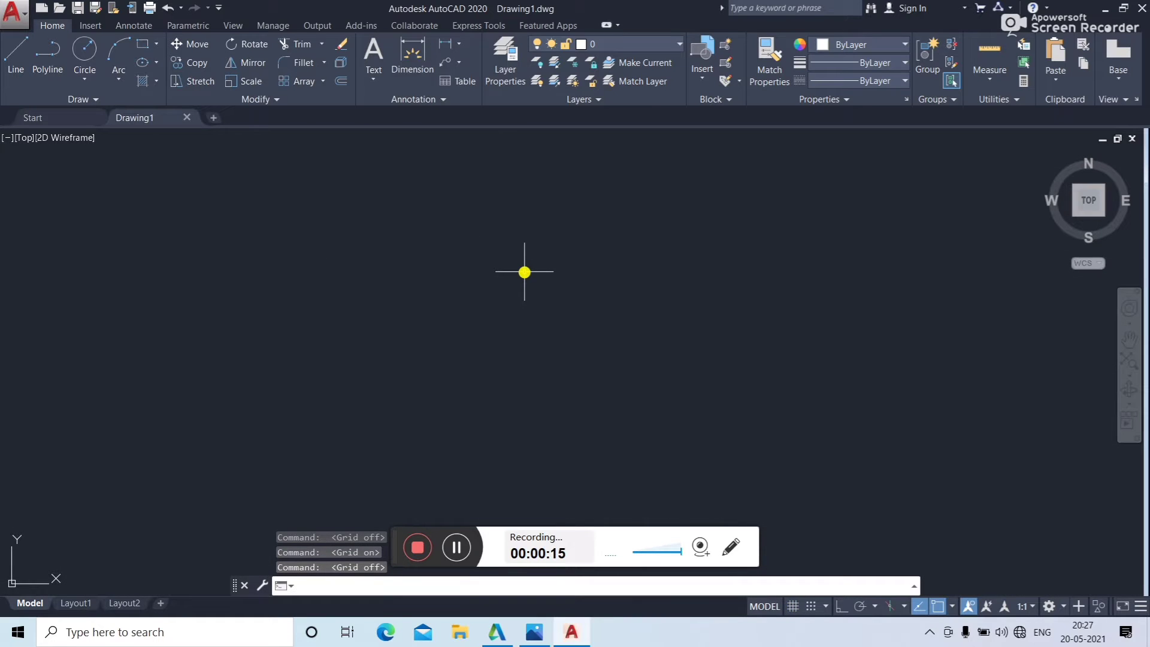
pyautogui.press('F7')
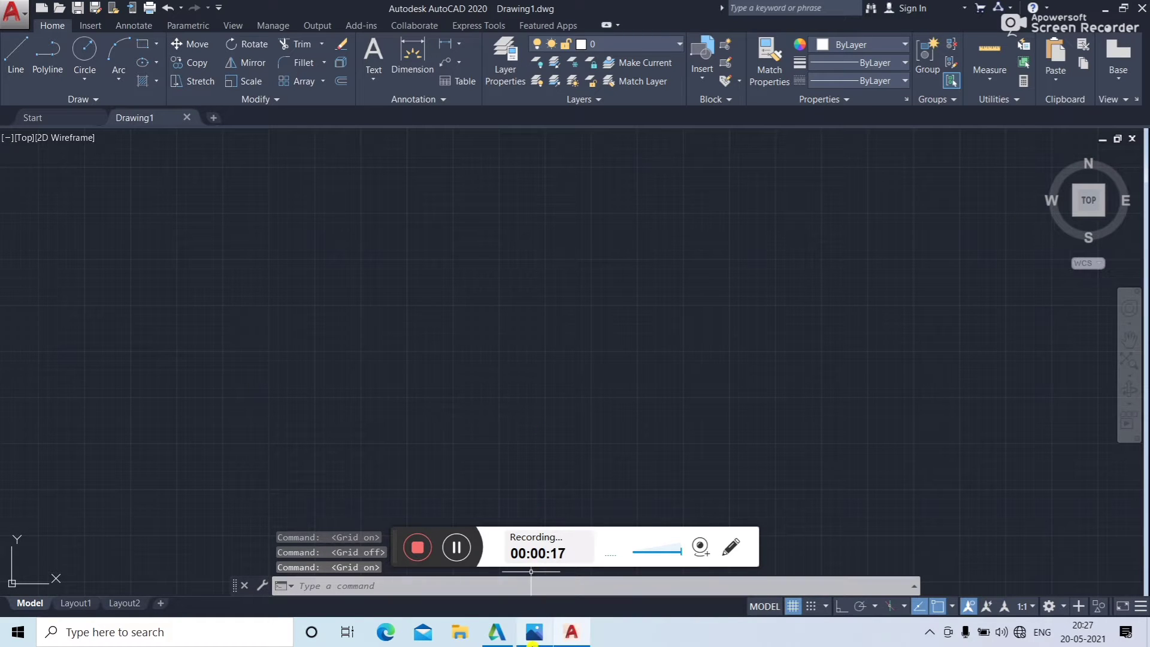
# - Switch to Photos to examine the dimensioned reference image, and return to the AutoCAD drawing
pyautogui.click(536, 633)
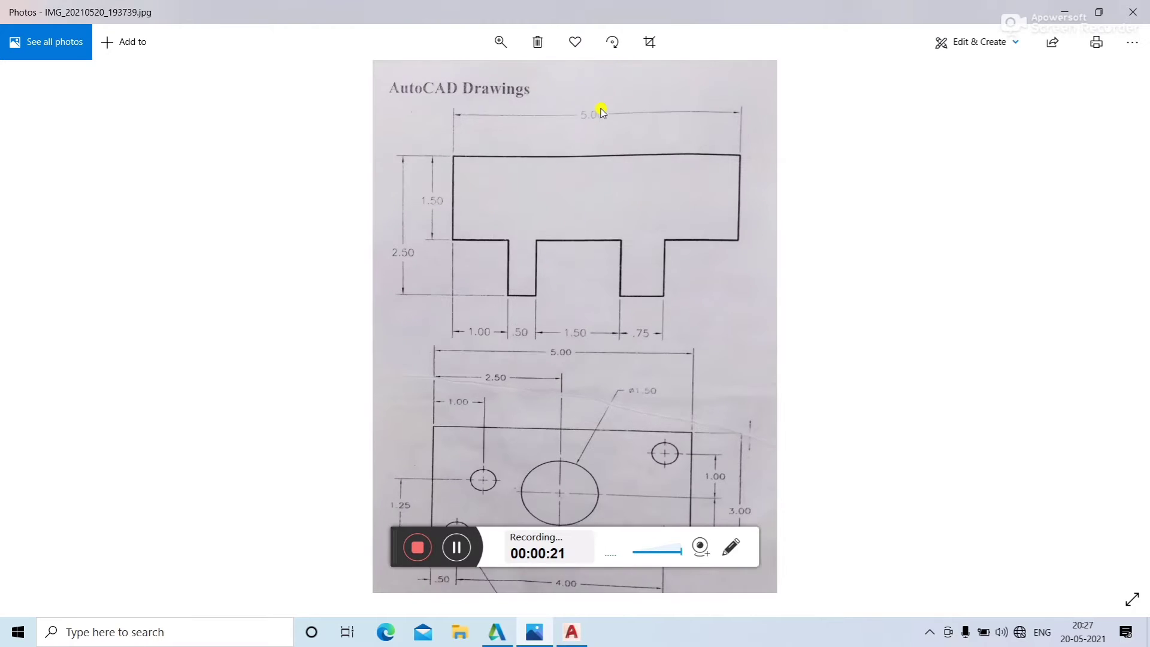
pyautogui.keyDown('ctrl'); pyautogui.scroll(3, 623, 80); pyautogui.keyUp('ctrl')
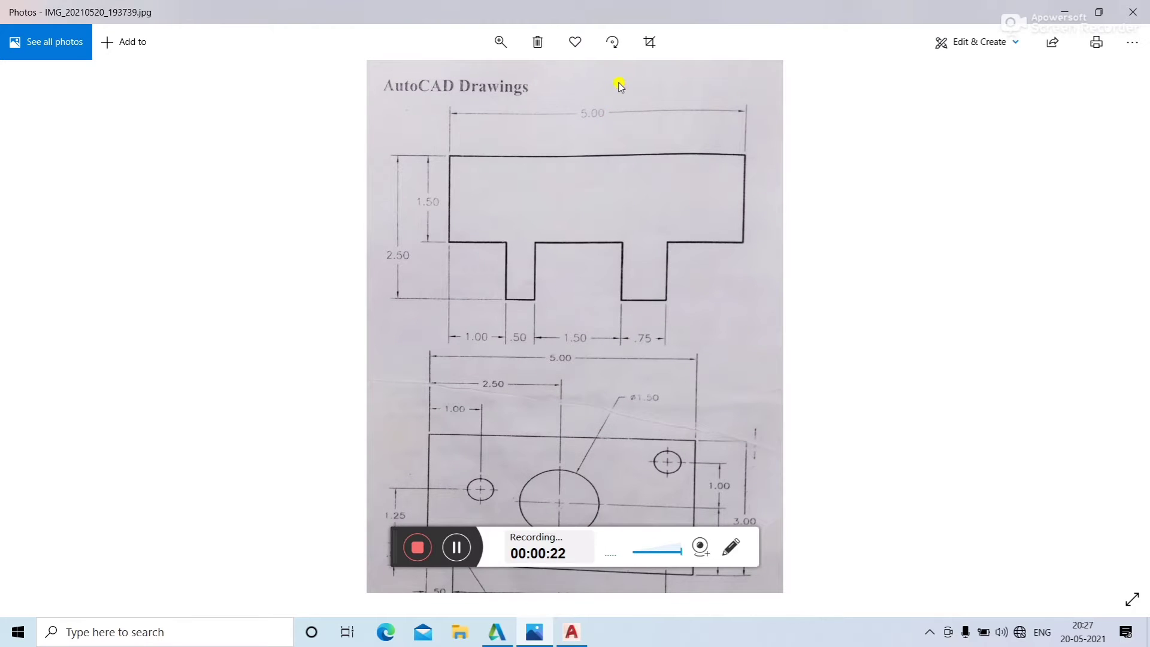
pyautogui.click(1063, 10)
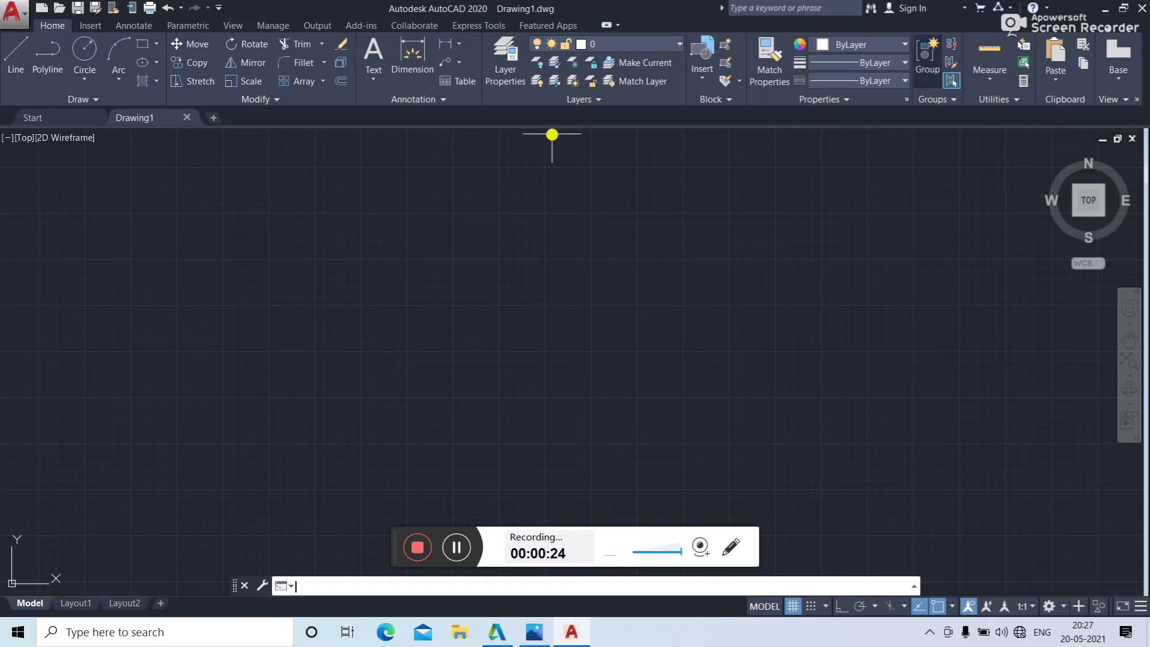
pyautogui.click(16, 55)
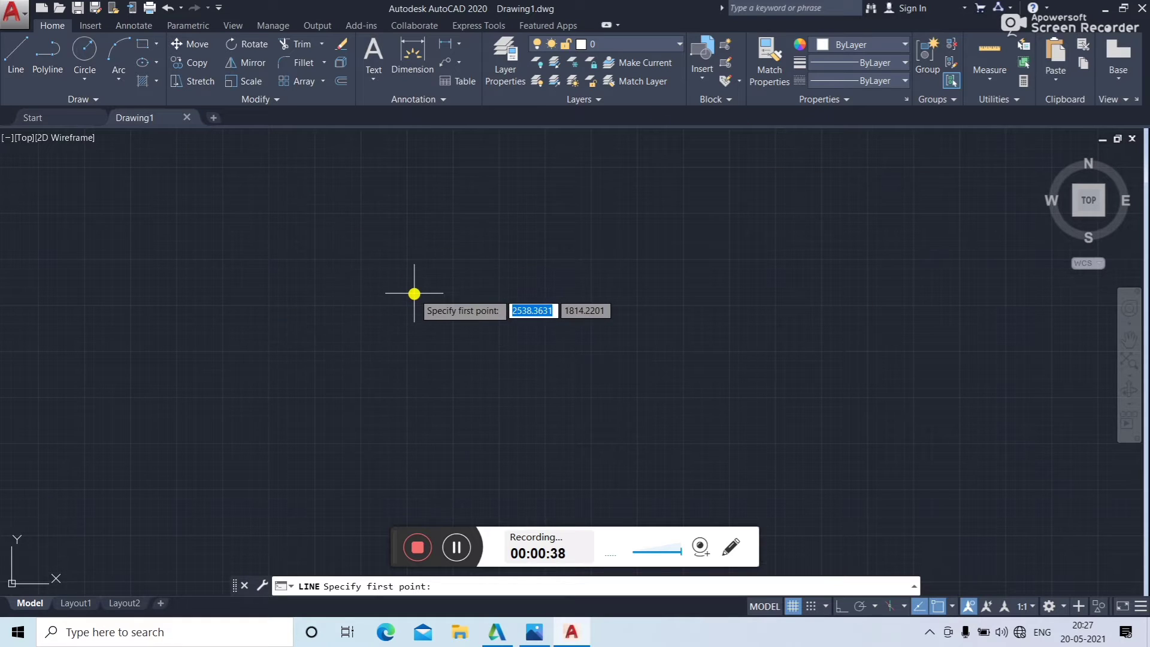
pyautogui.press('Escape')
pyautogui.press('Escape')
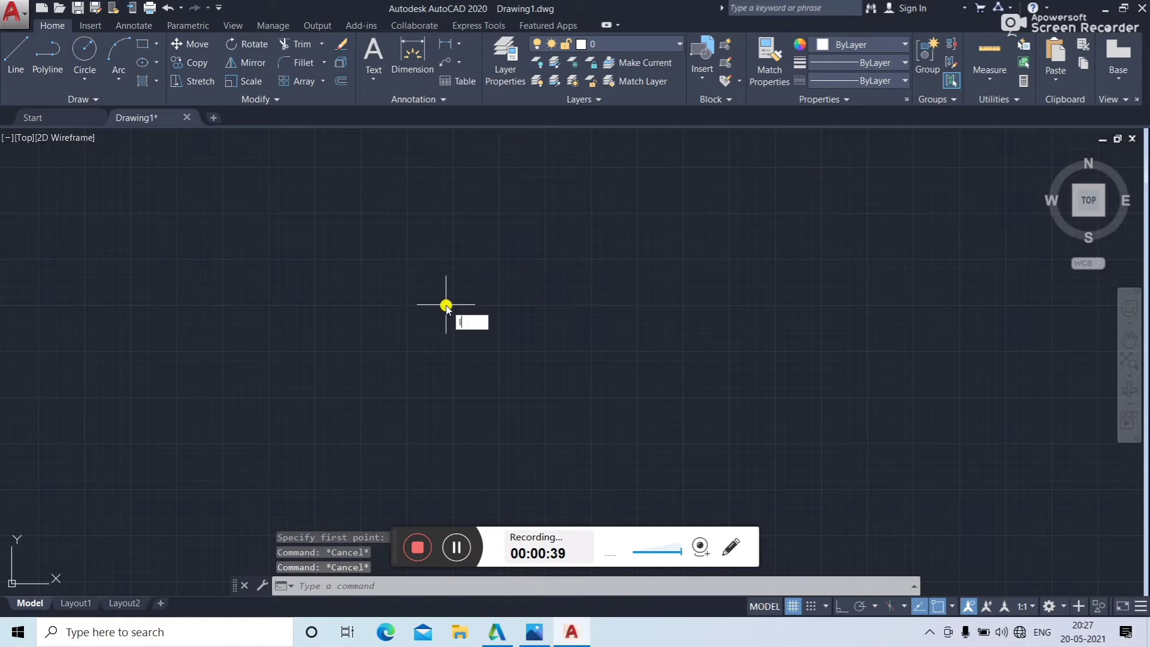
# - Draw the front view's top edge as a horizontal line 5 units long, with Ortho mode on
pyautogui.press('Return')
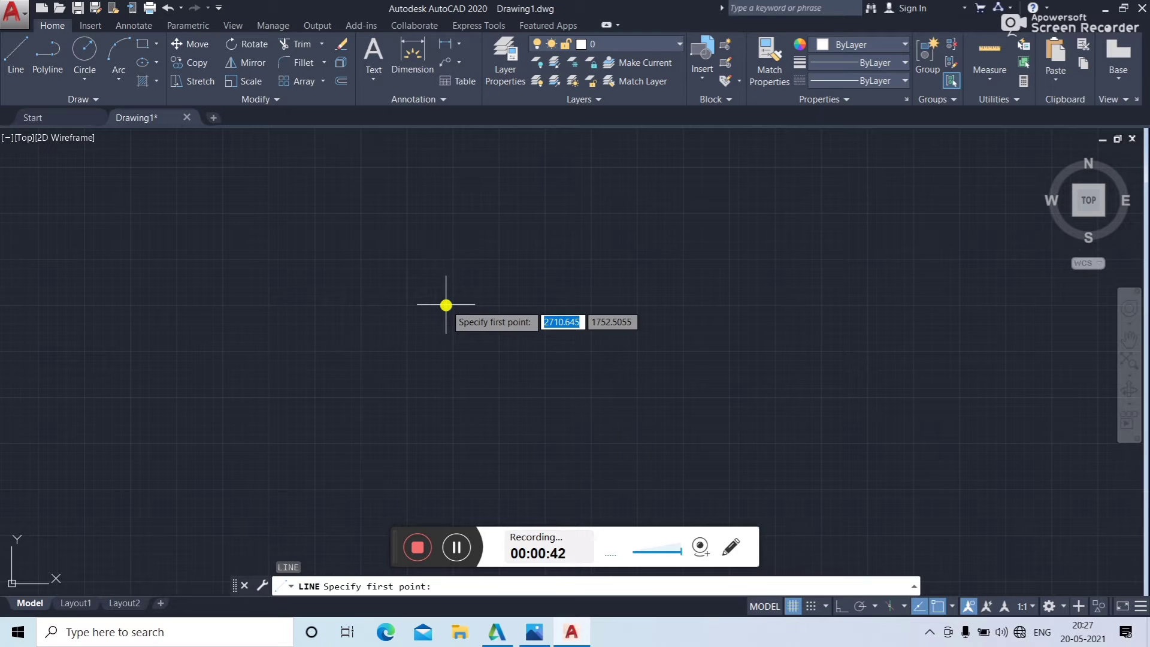
pyautogui.click(317, 255)
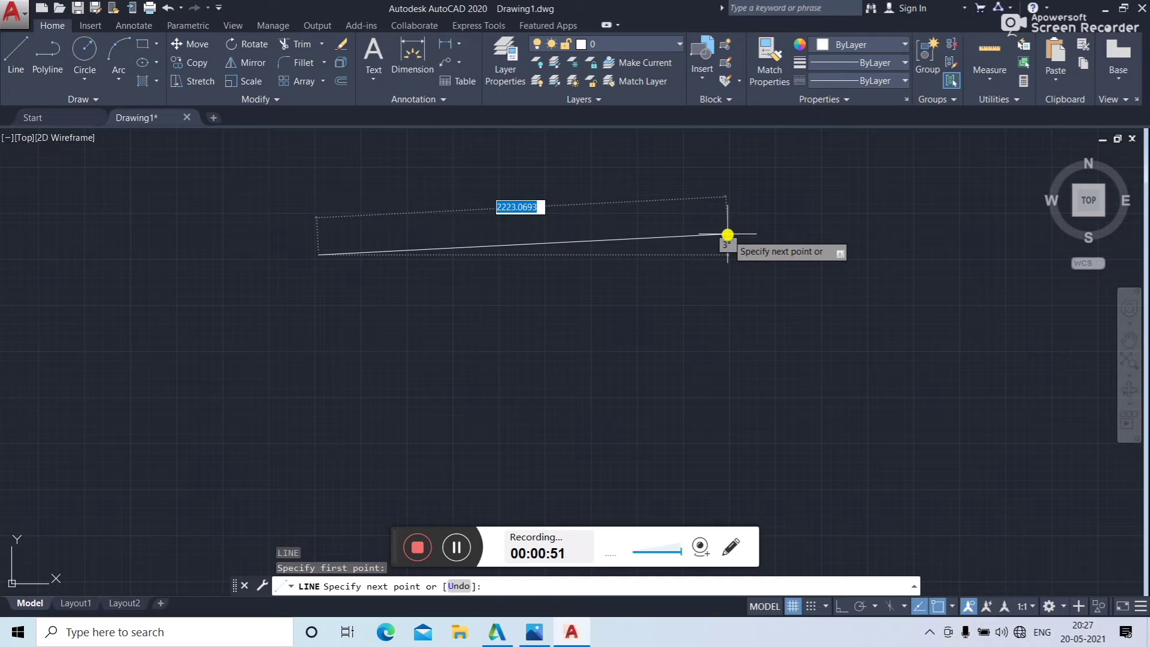
pyautogui.press('F8')
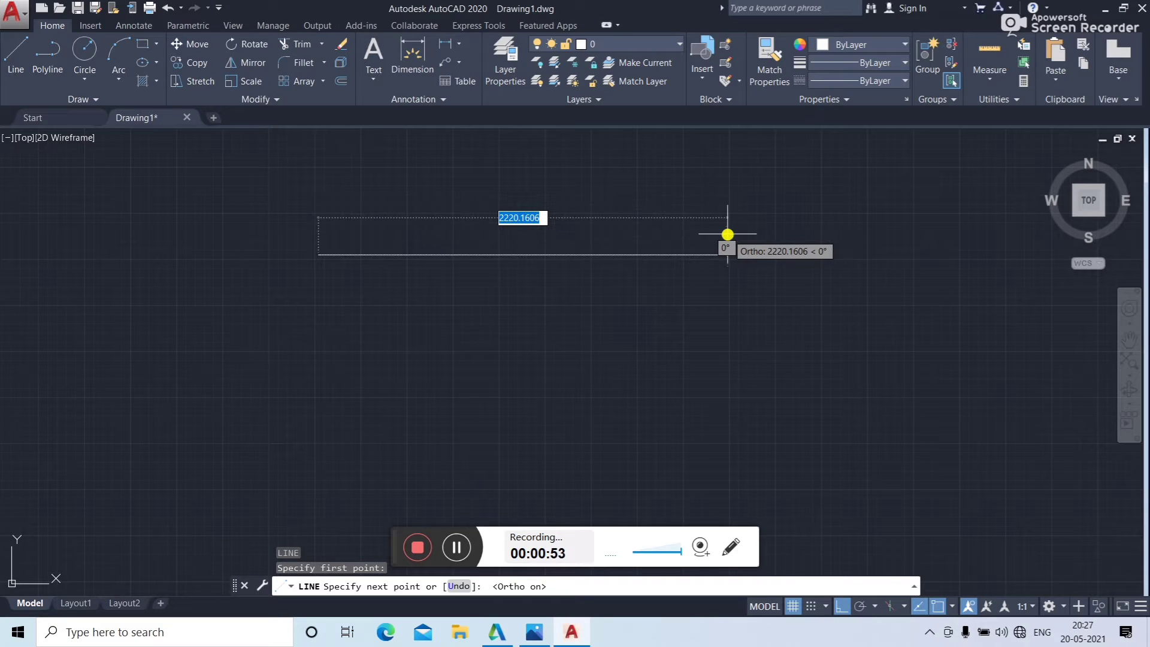
pyautogui.write('5')
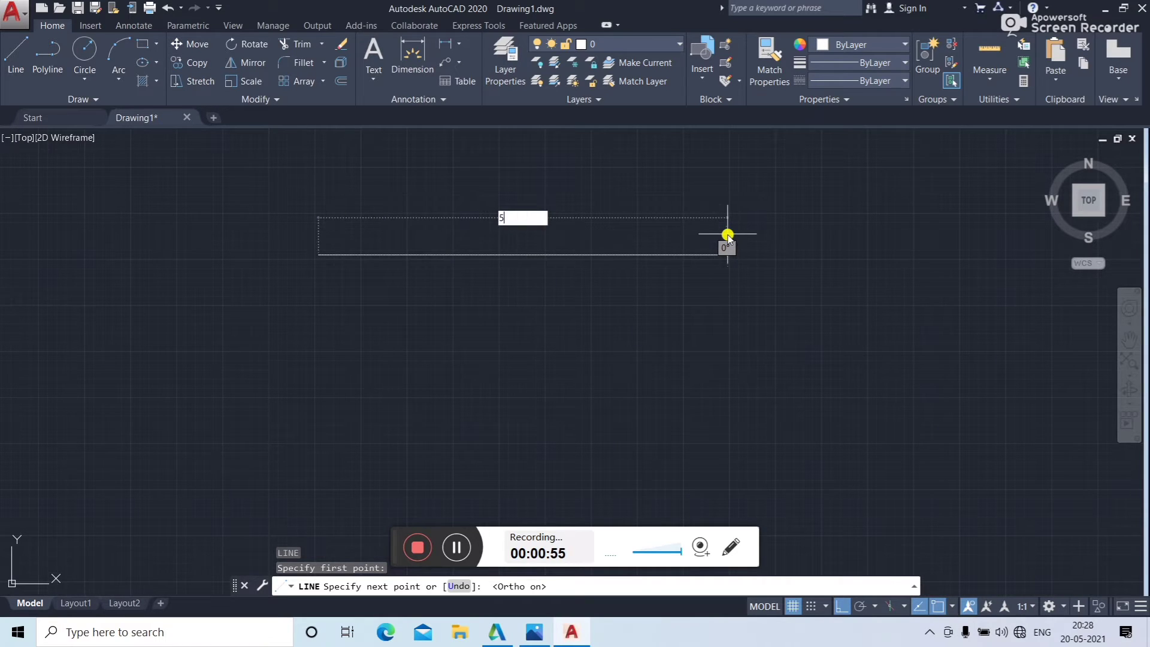
pyautogui.press('Return')
pyautogui.press('Escape')
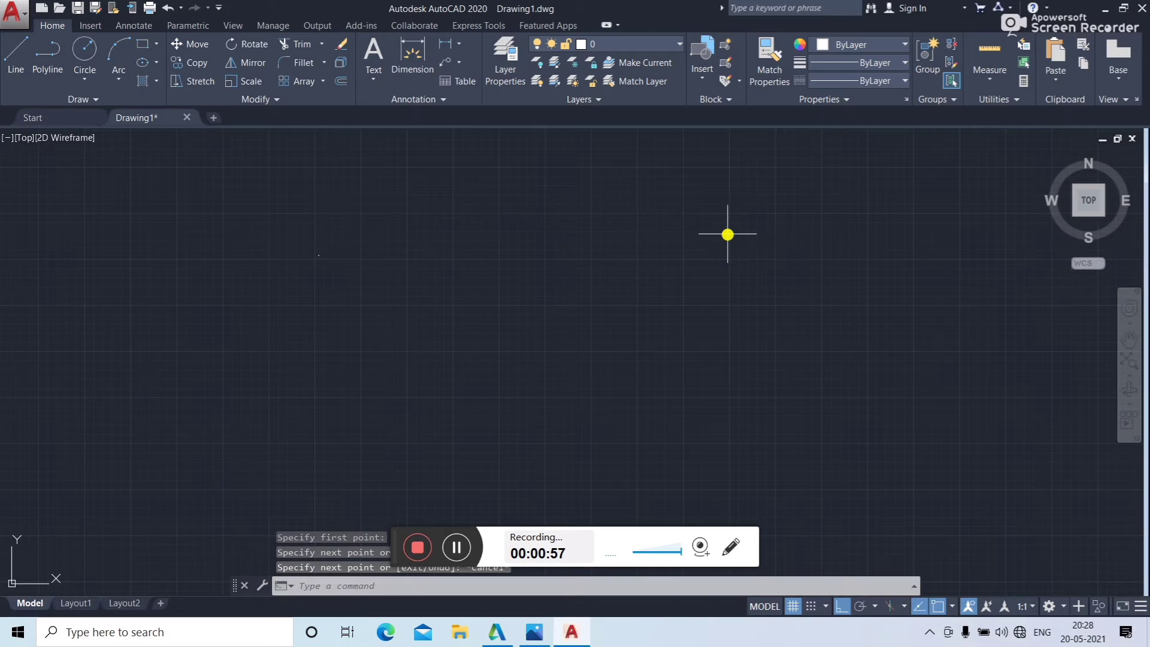
# - Check the reference in Photos and draw a line 1.5 units straight down from the top edge's left end
pyautogui.click(1092, 202)
pyautogui.scroll(-3, 566, 384)
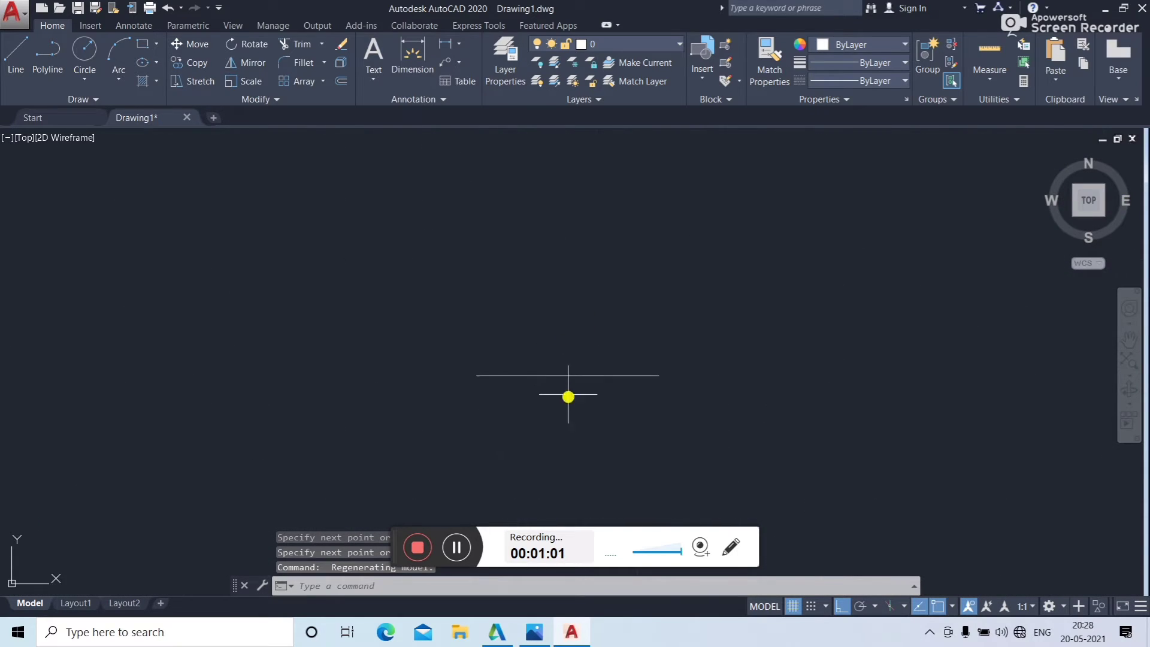
pyautogui.scroll(3, 571, 437)
pyautogui.click(18, 57)
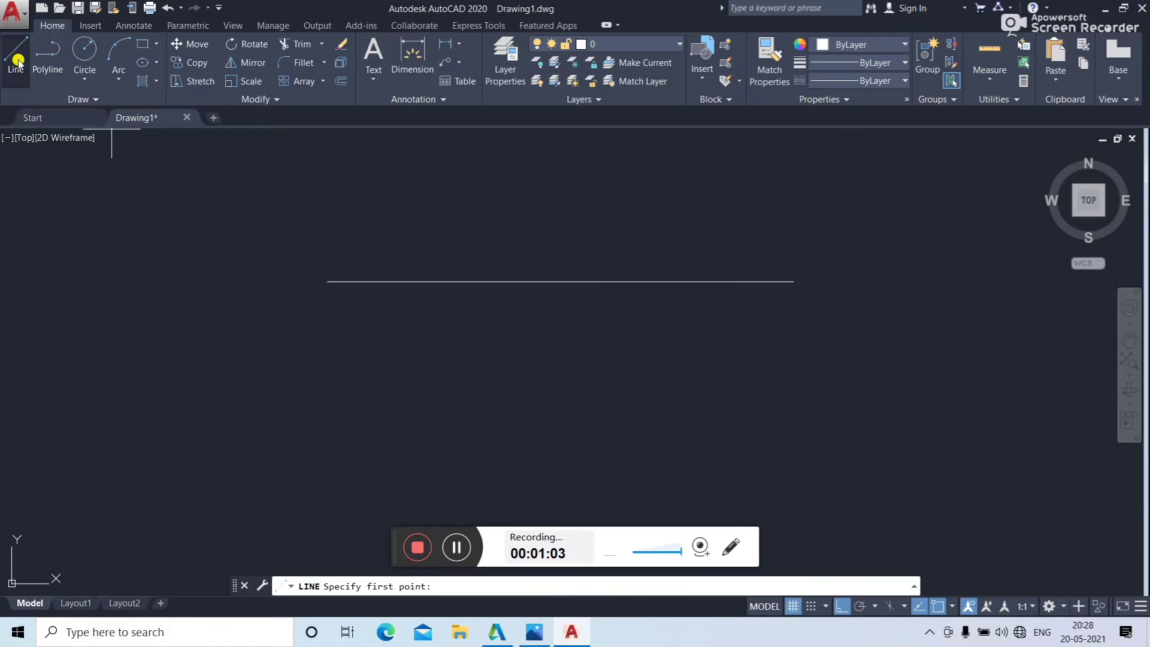
pyautogui.click(532, 634)
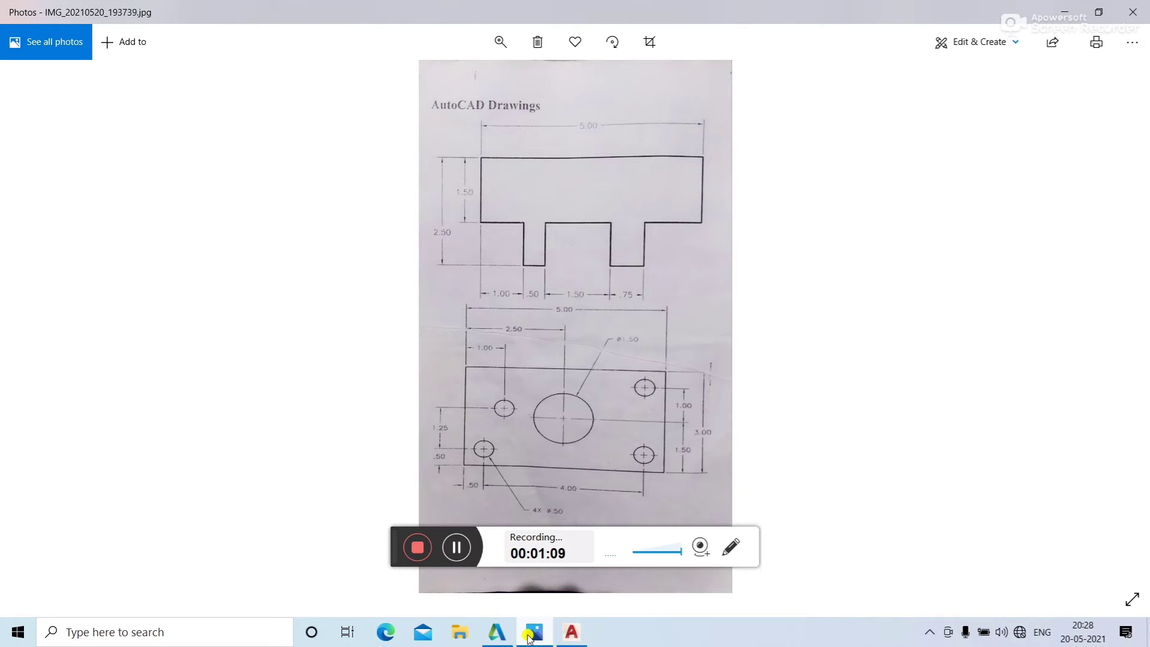
pyautogui.click(531, 633)
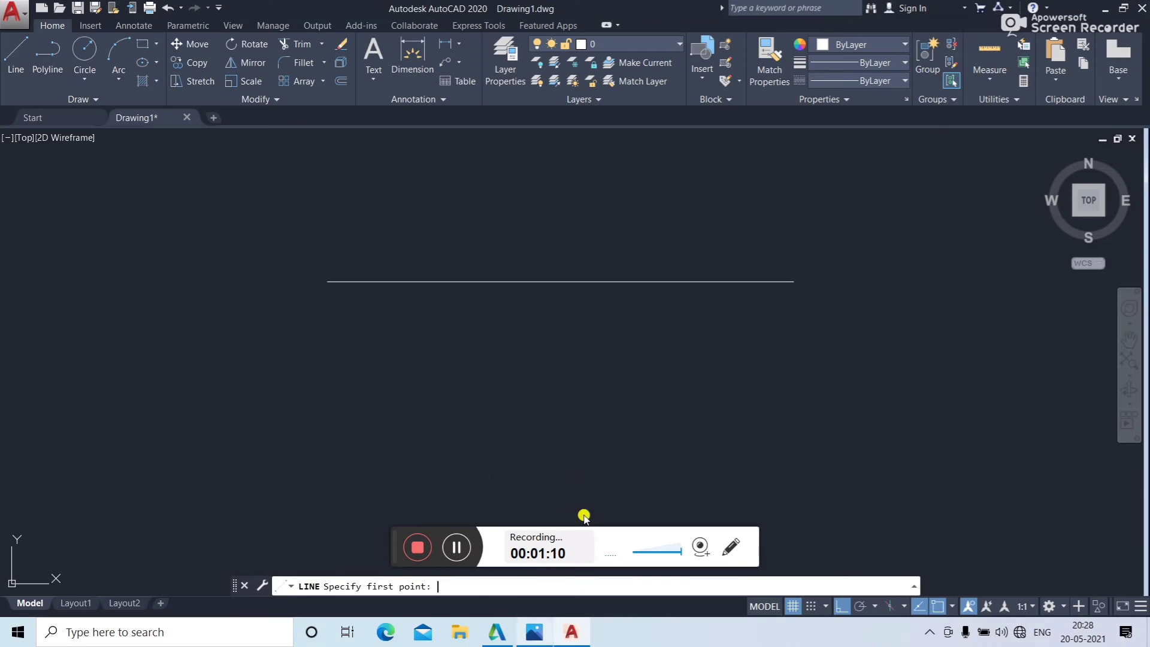
pyautogui.click(329, 280)
pyautogui.write('1')
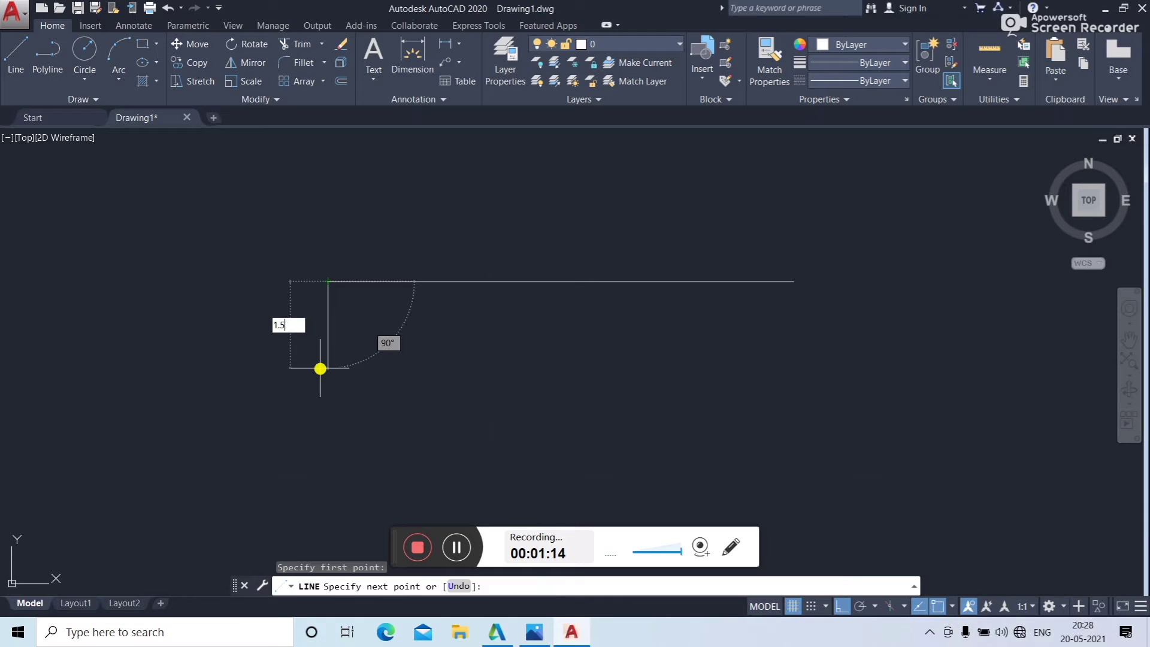
pyautogui.write('.5')
pyautogui.press('Return')
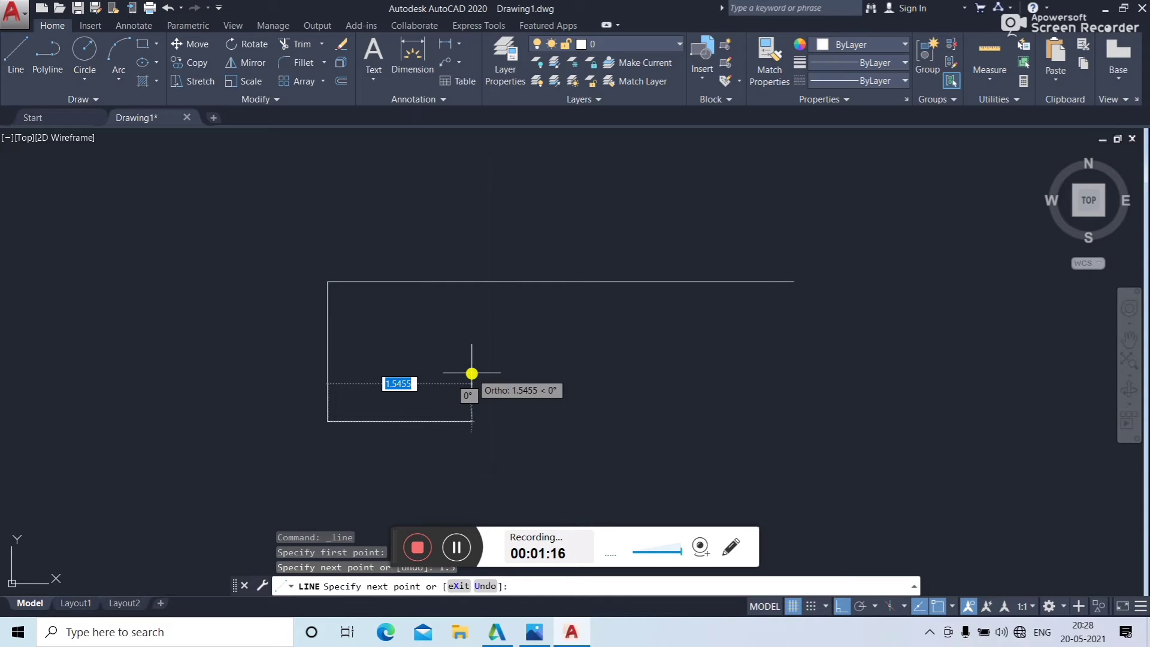
# - Continue the outline 1 unit to the right and 1 unit down for the first leg, checking the reference in Photos
pyautogui.write('1')
pyautogui.press('Return')
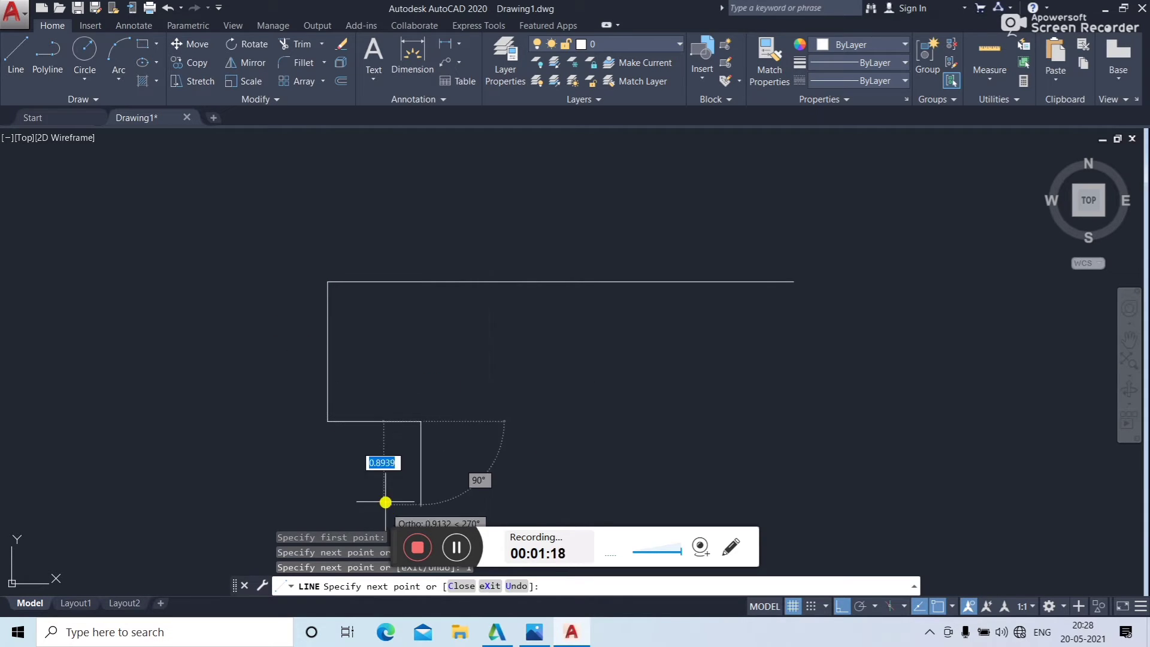
pyautogui.scroll(-2, 415, 438)
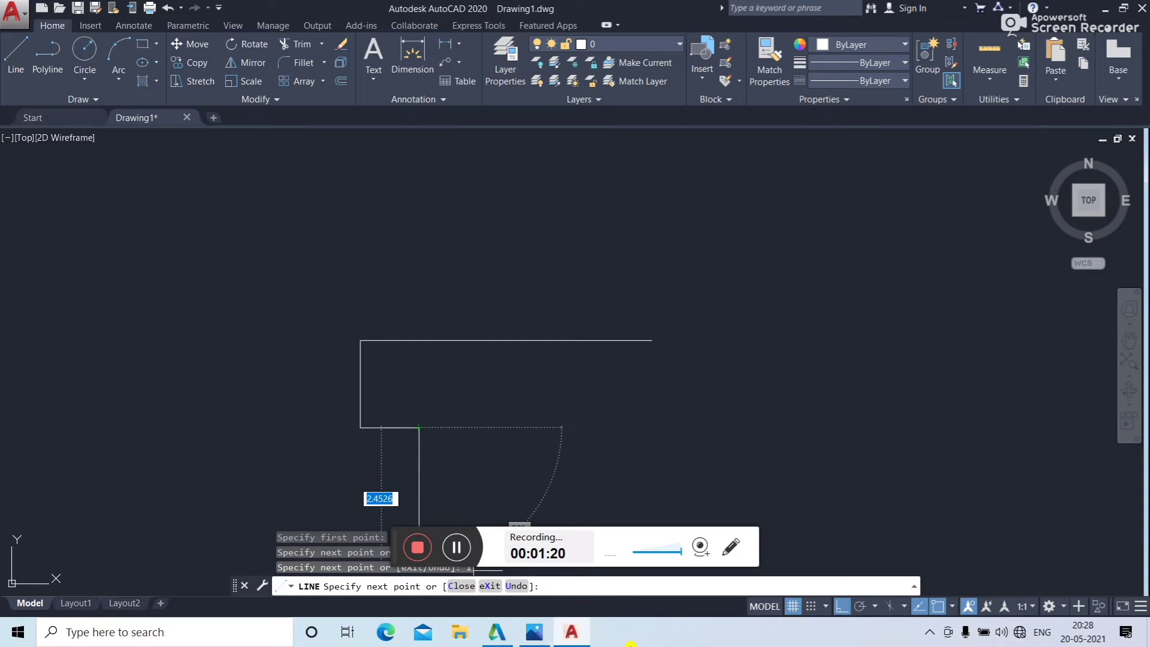
pyautogui.click(538, 634)
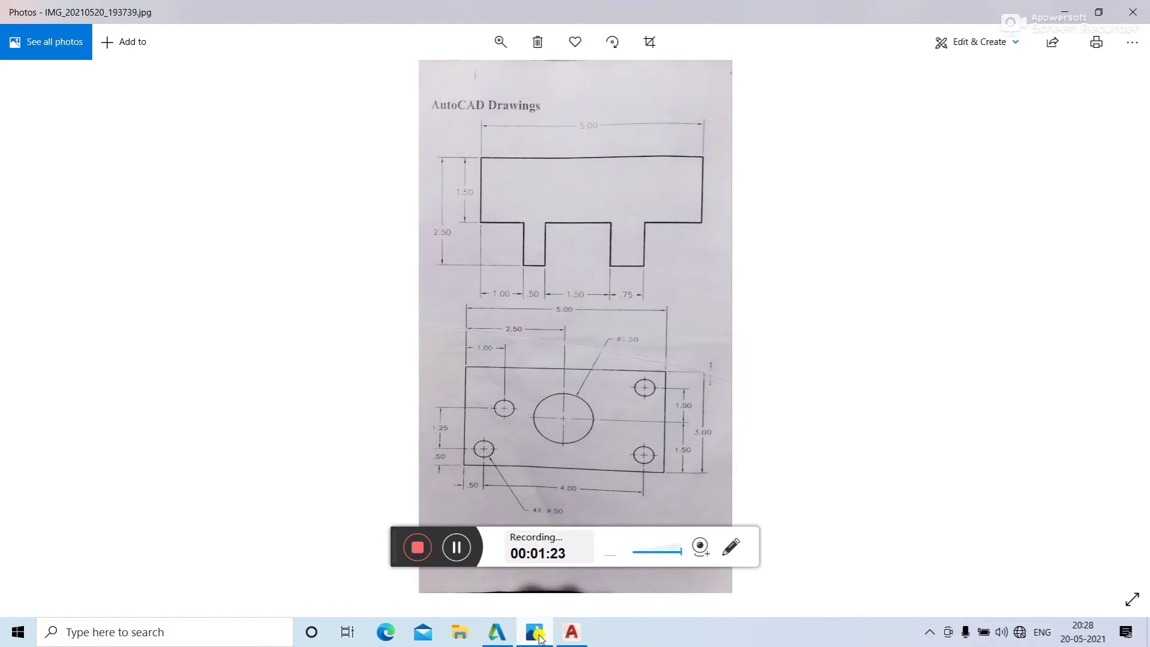
pyautogui.click(537, 635)
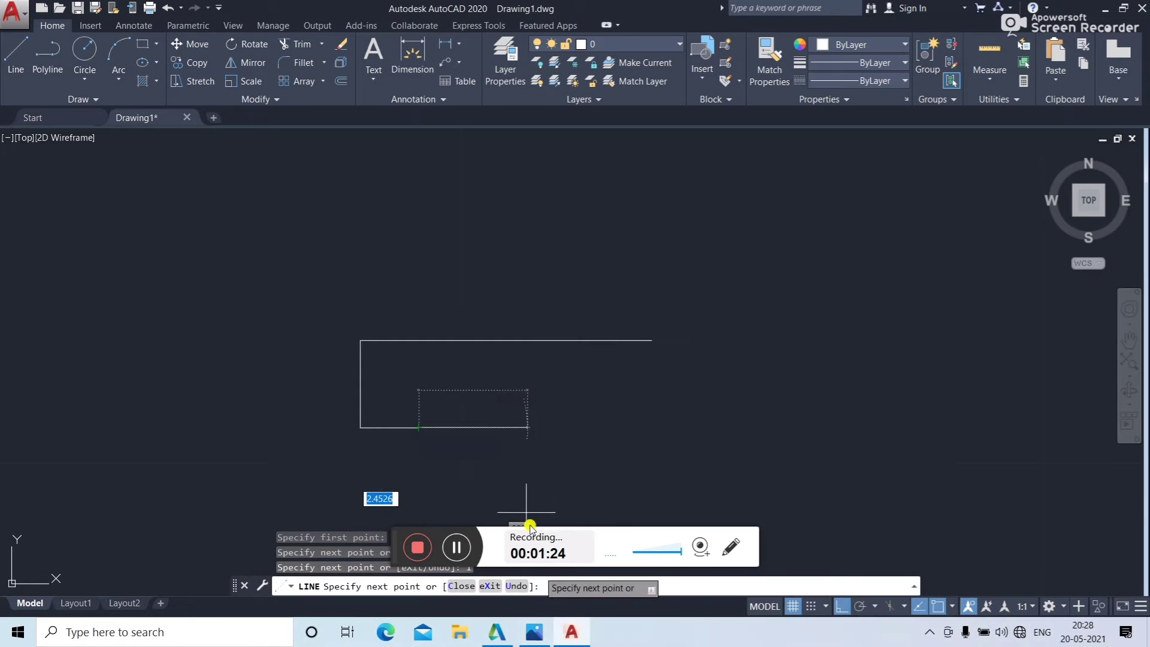
pyautogui.click(404, 482)
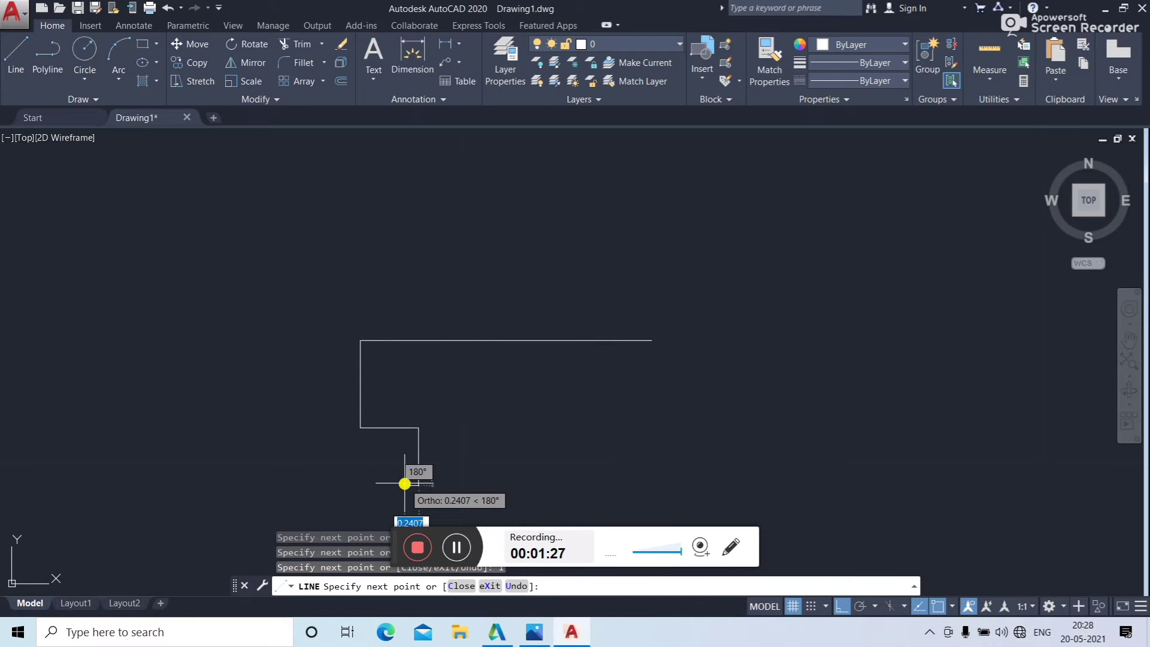
# - Check the reference in Photos and complete the first leg with segments 0.5 units to the right and 1 unit up
pyautogui.click(537, 635)
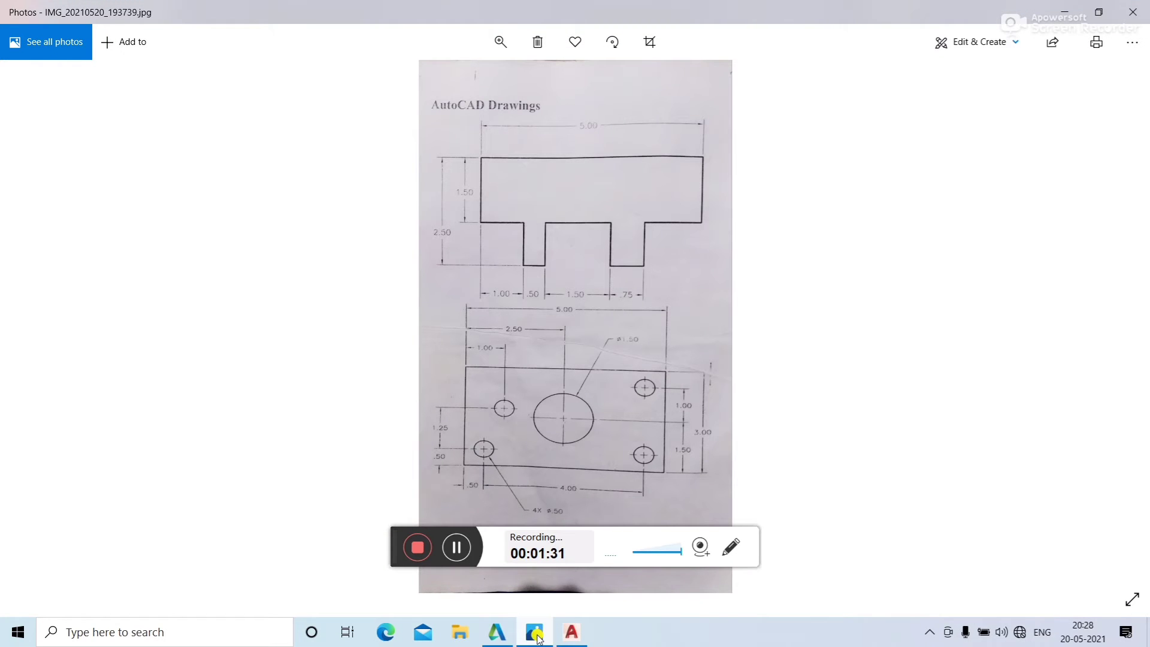
pyautogui.click(537, 637)
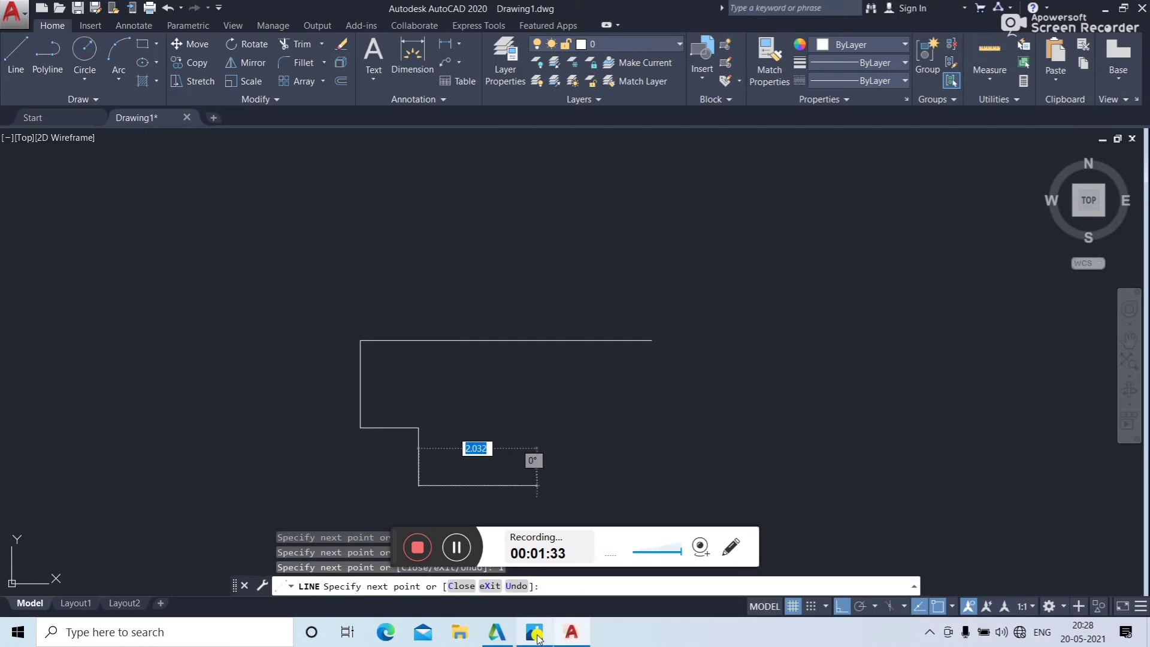
pyautogui.write('.5')
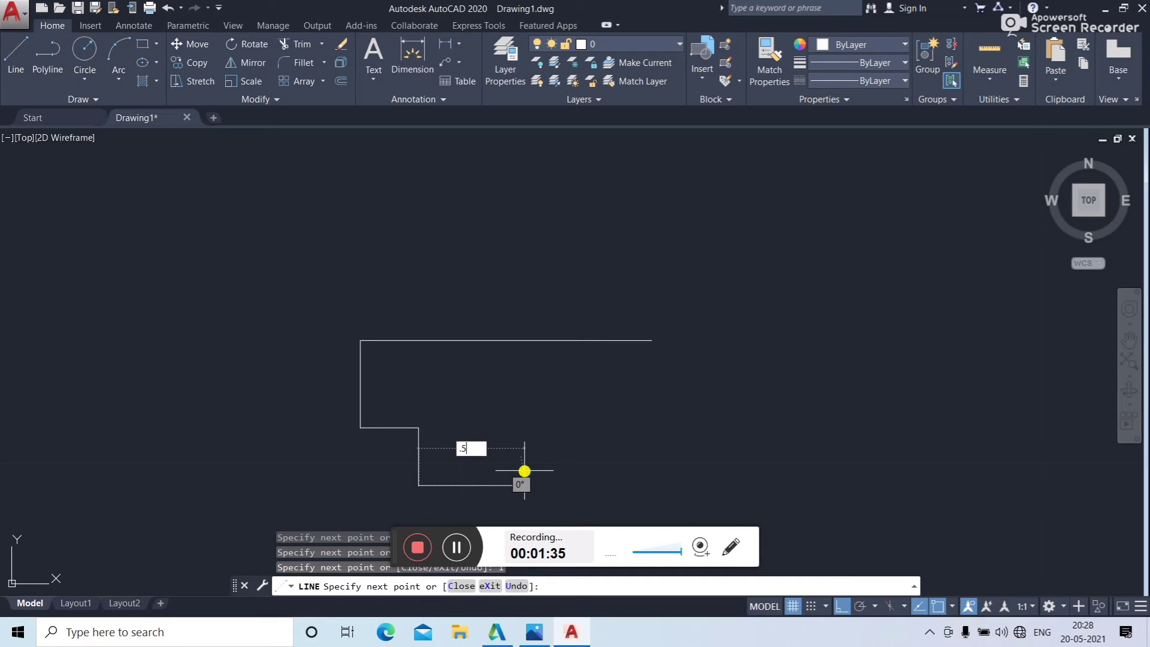
pyautogui.press('Return')
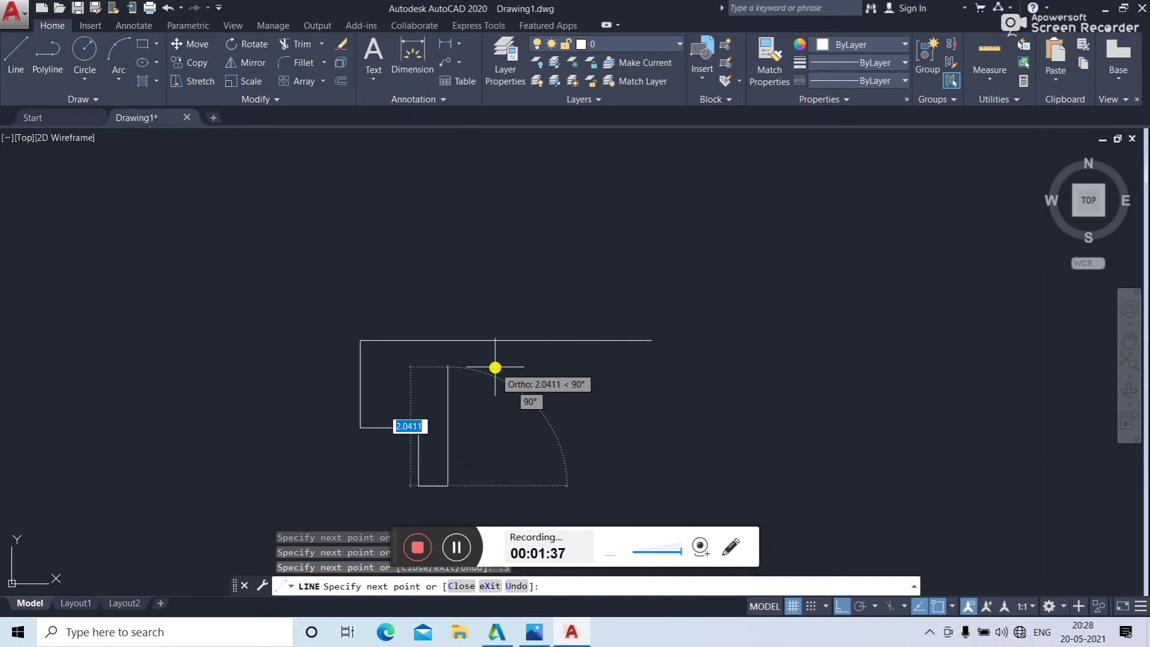
pyautogui.write('1')
pyautogui.press('Return')
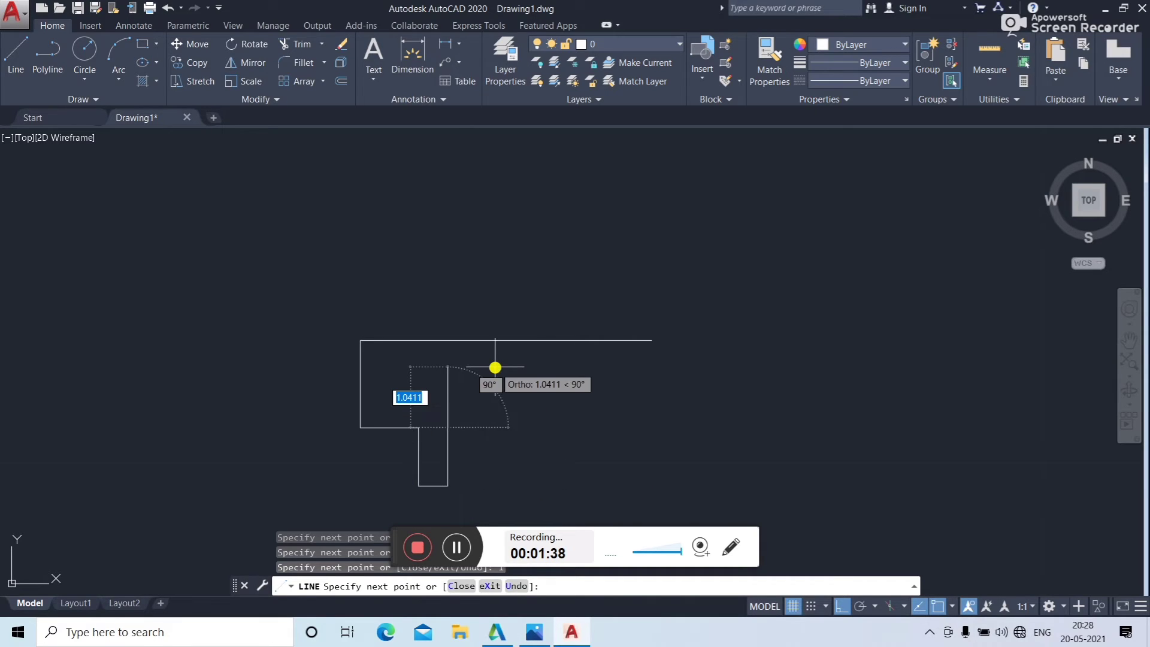
# - Check the reference in Photos and continue the outline 1.5 units to the right and 1 unit down for the second leg
pyautogui.click(536, 632)
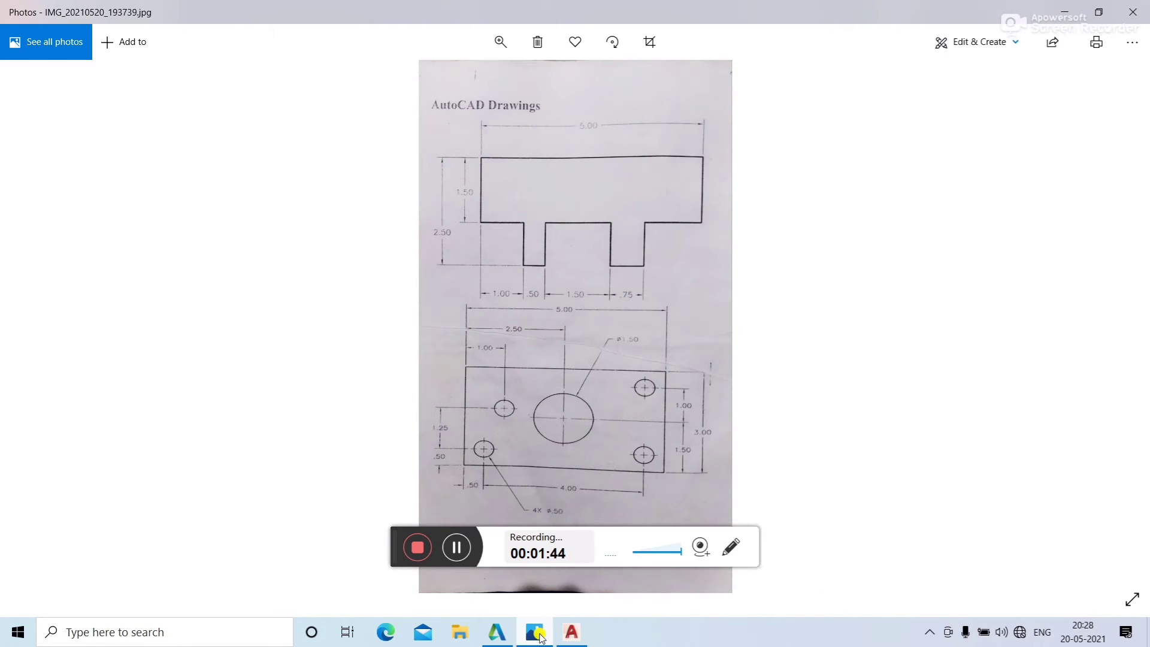
pyautogui.click(539, 633)
pyautogui.write('1.5')
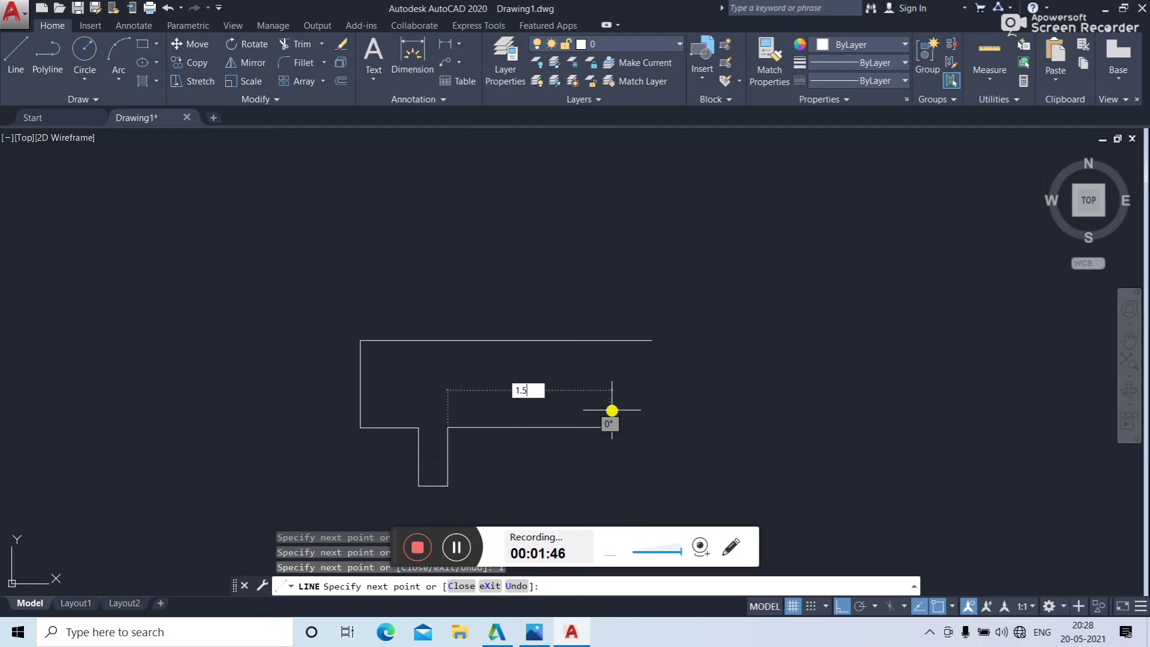
pyautogui.press('Return')
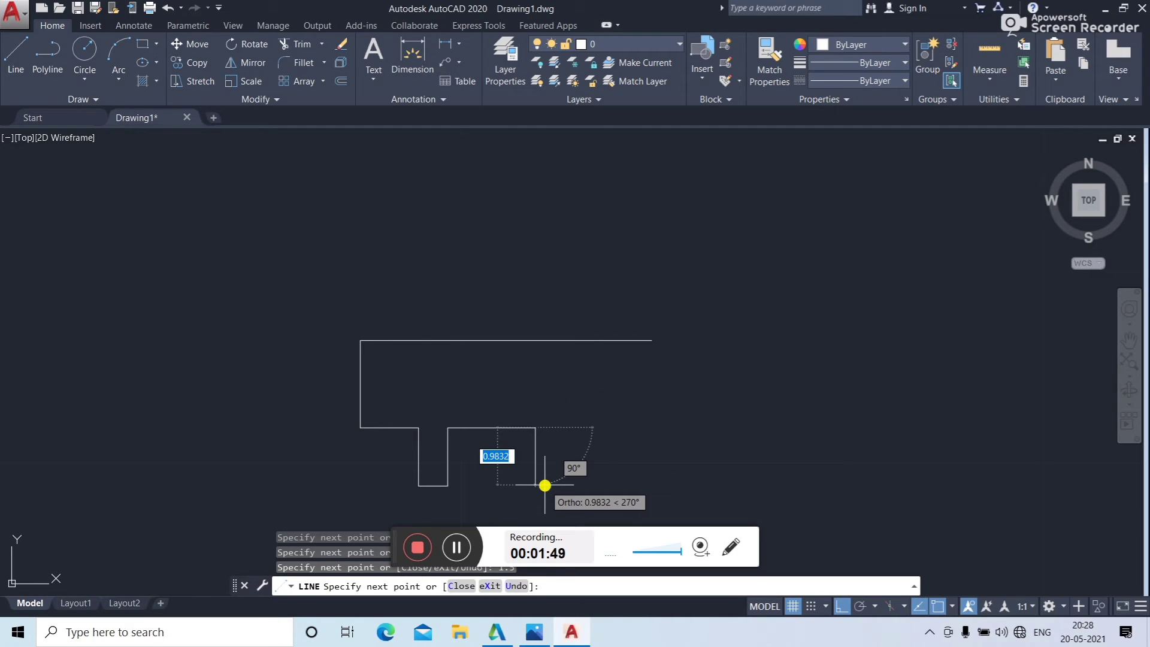
pyautogui.write('1')
pyautogui.press('Return')
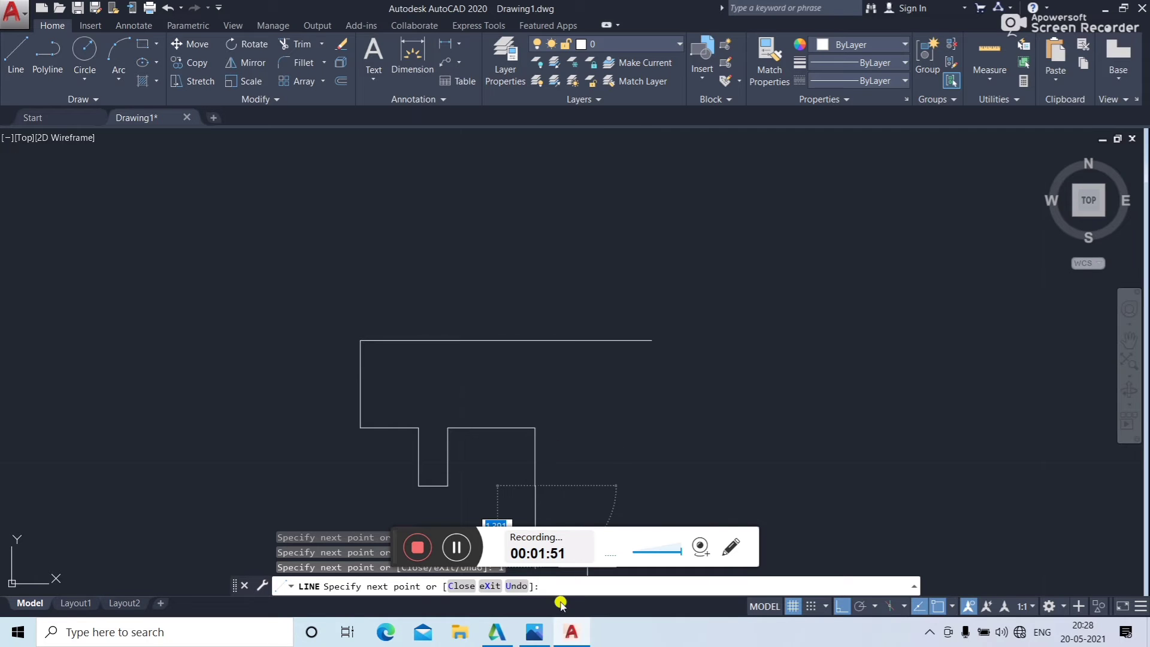
# - Check the reference in Photos and draw the second leg's bottom edge 0.75 units to the right
pyautogui.click(540, 635)
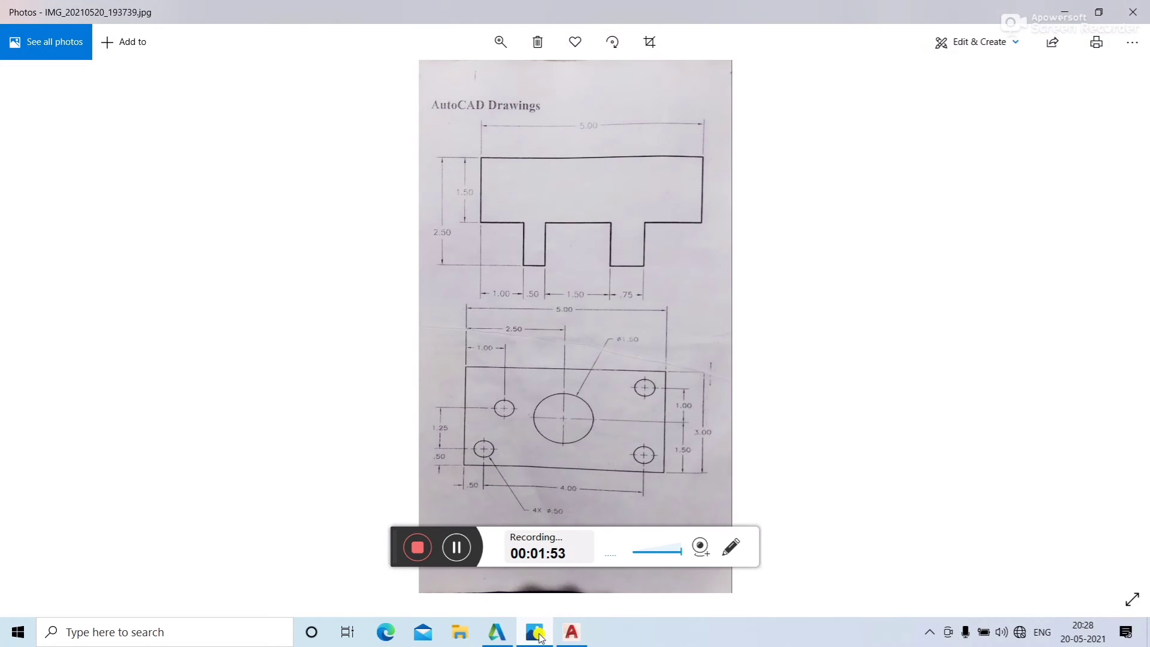
pyautogui.click(539, 635)
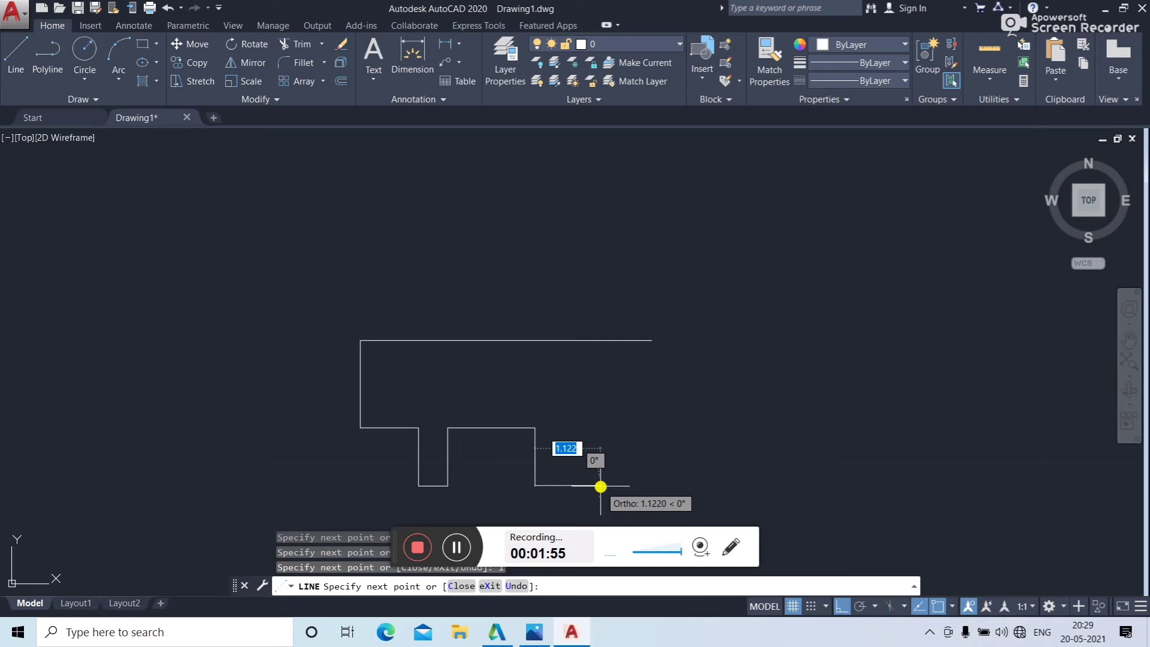
pyautogui.press('BackSpace')
pyautogui.press('Return')
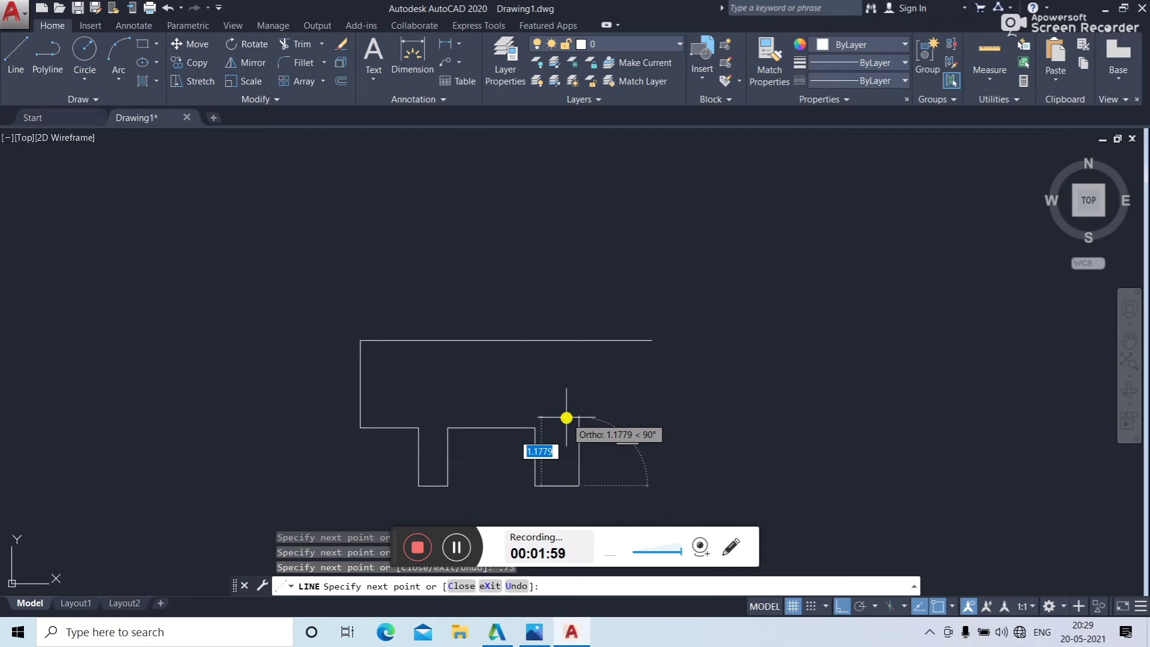
# - Draw the second leg's right edge 1 unit up and check the reference in Photos for the remaining bottom segment
pyautogui.write('1')
pyautogui.press('Return')
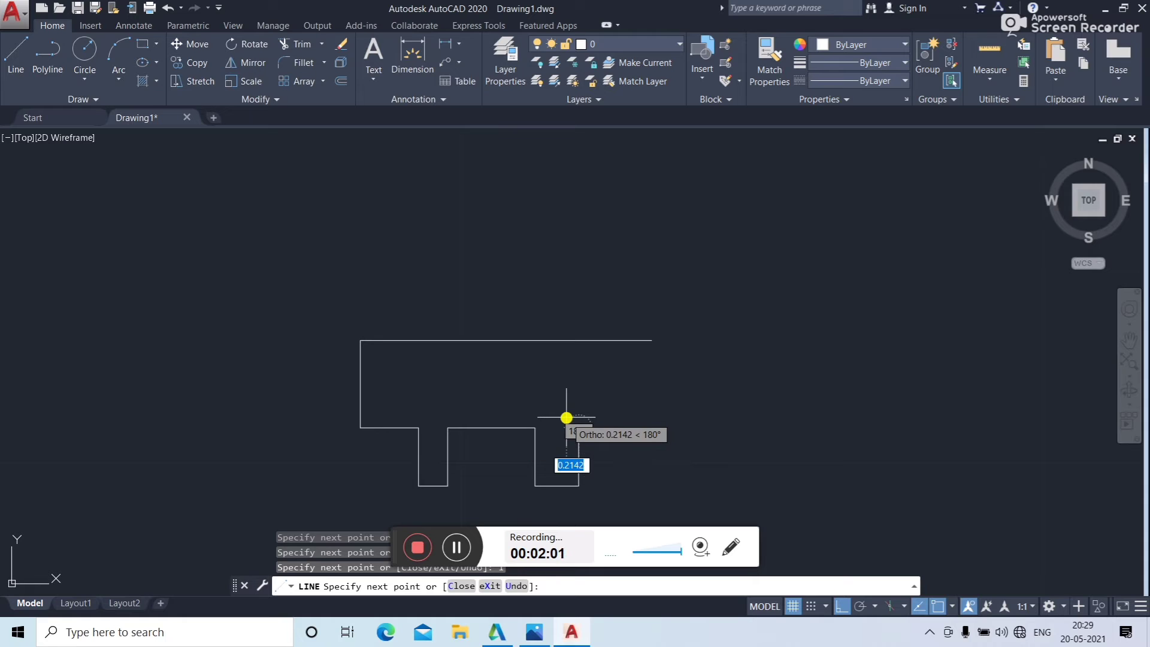
pyautogui.click(534, 633)
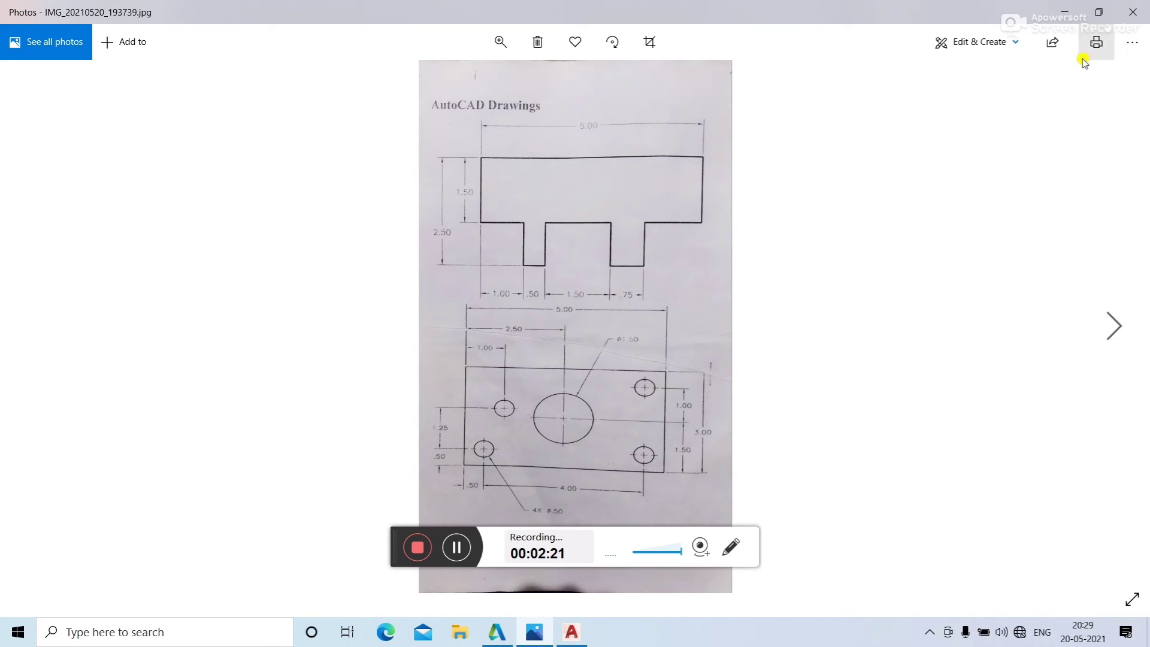
pyautogui.click(1064, 12)
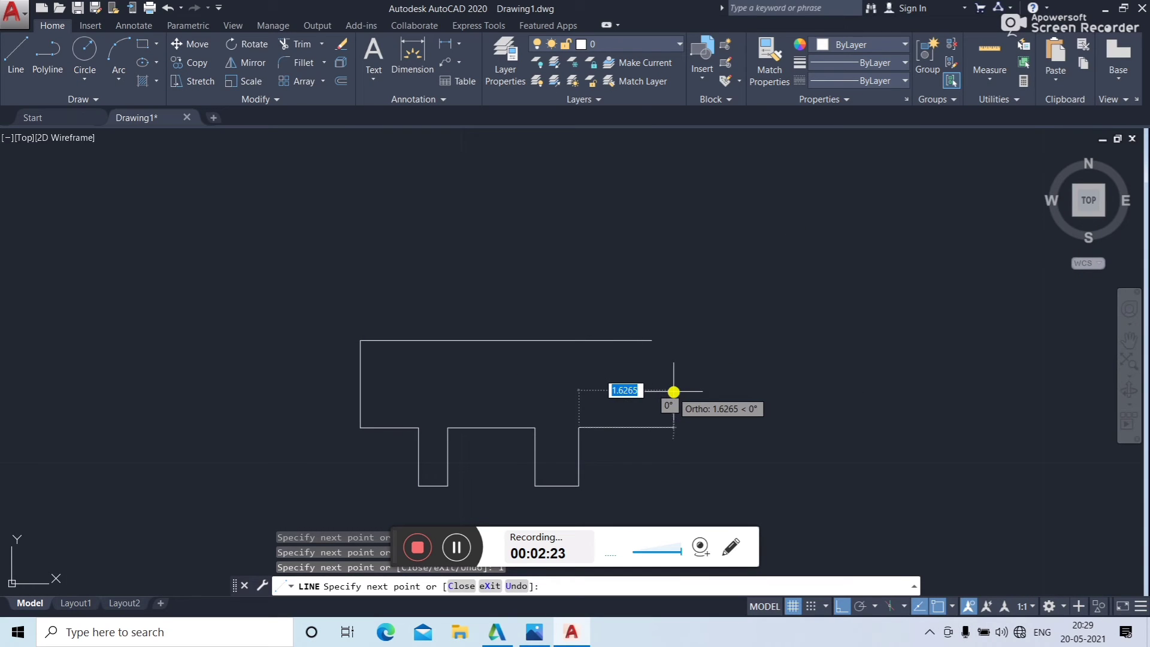
# - Try to continue the outline 1.25 units to the right from the top of the second leg
pyautogui.write('1')
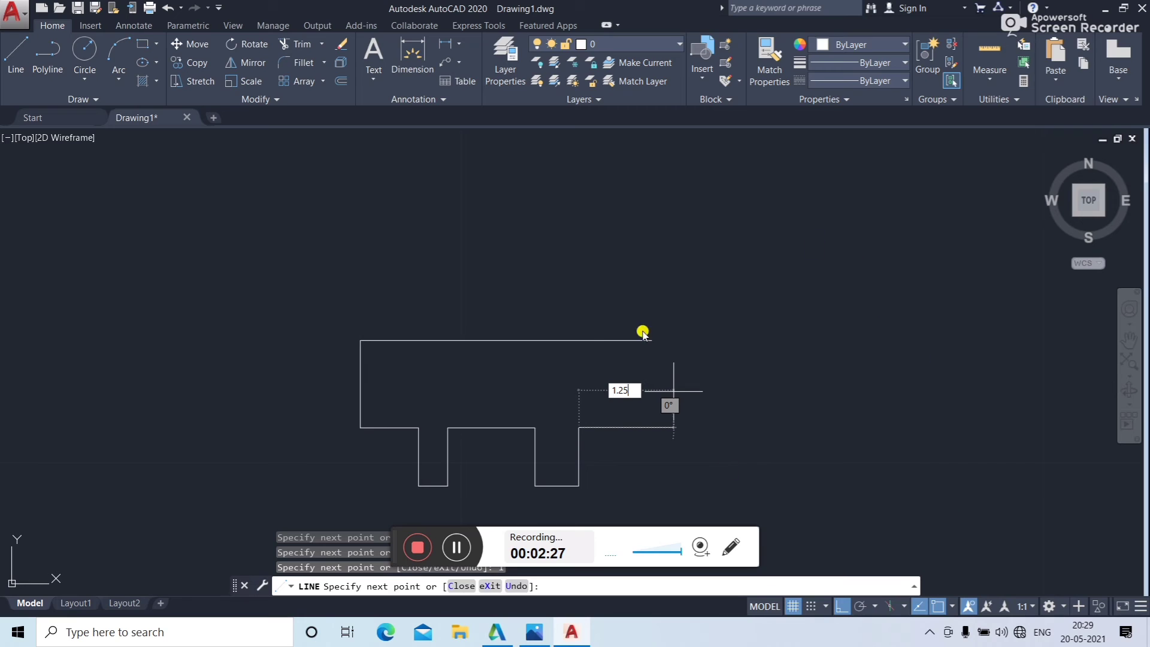
pyautogui.press('Return')
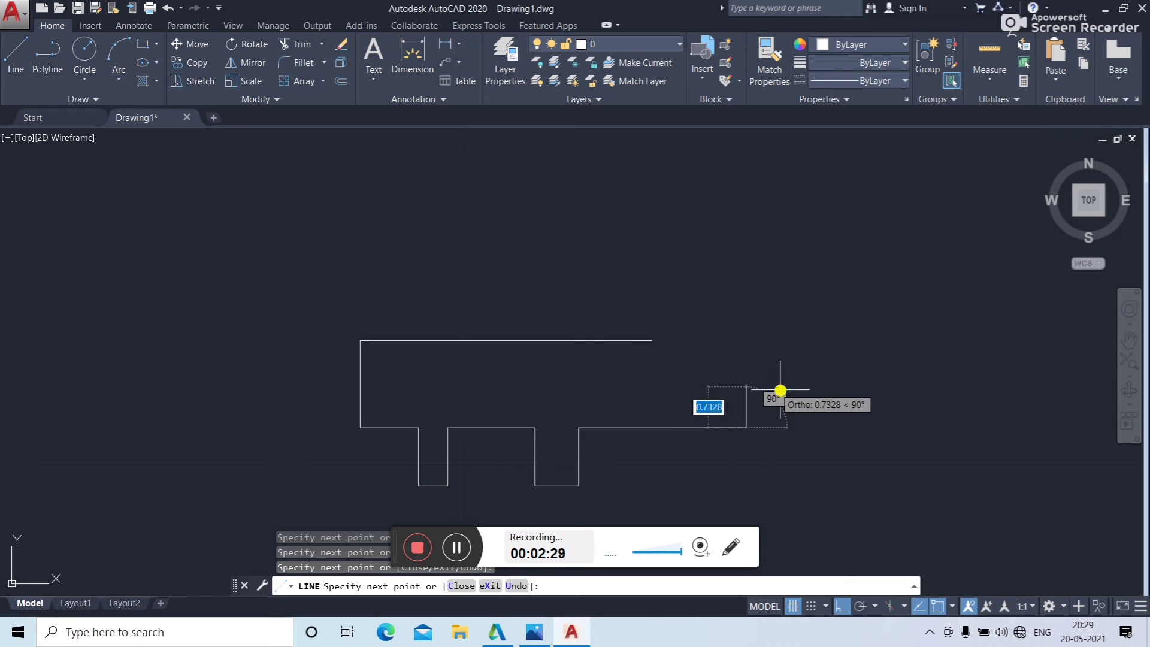
pyautogui.press('Escape')
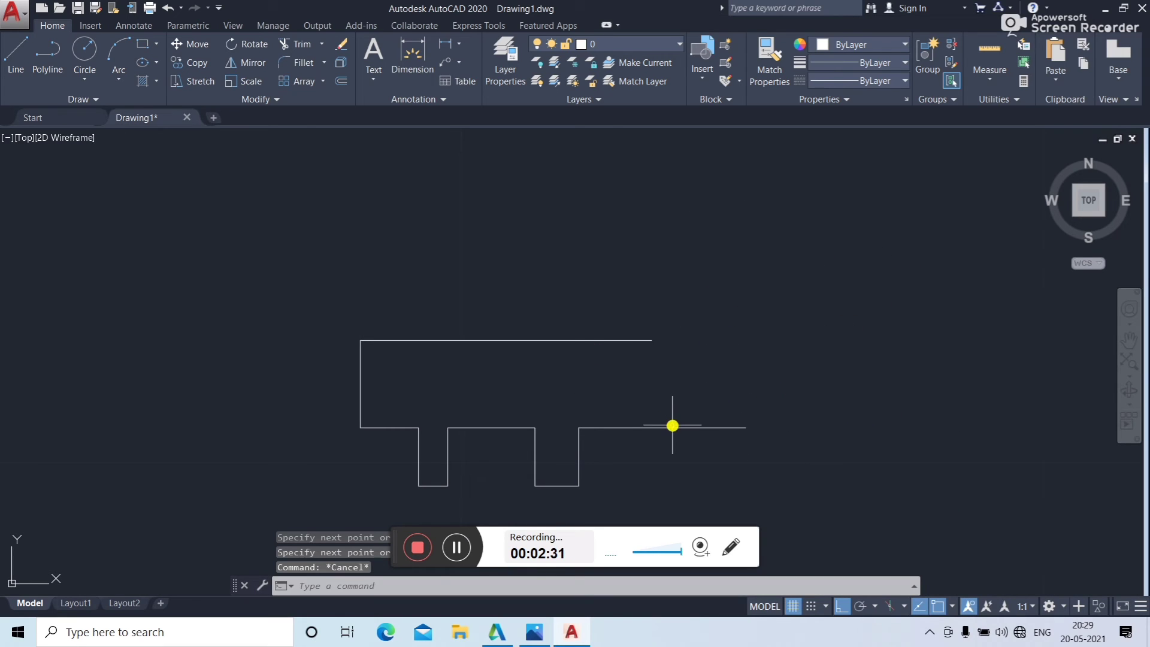
# - Erase the horizontal segment to the right of the second leg
pyautogui.click(673, 425)
pyautogui.press('Escape')
pyautogui.click(713, 426)
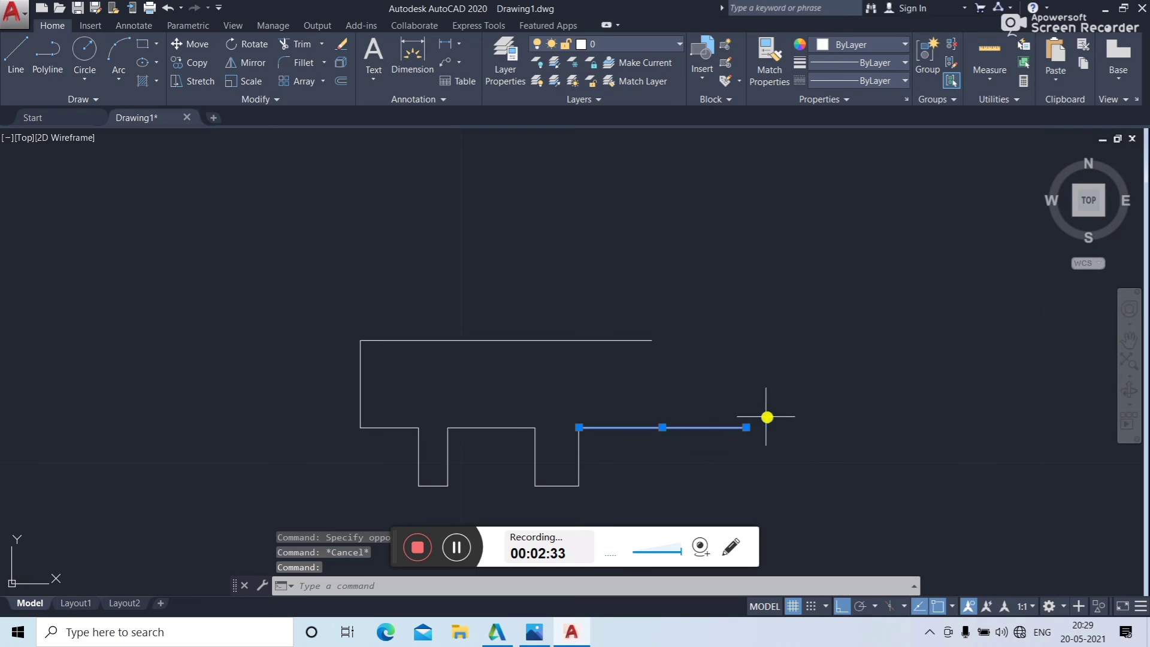
pyautogui.press('Delete')
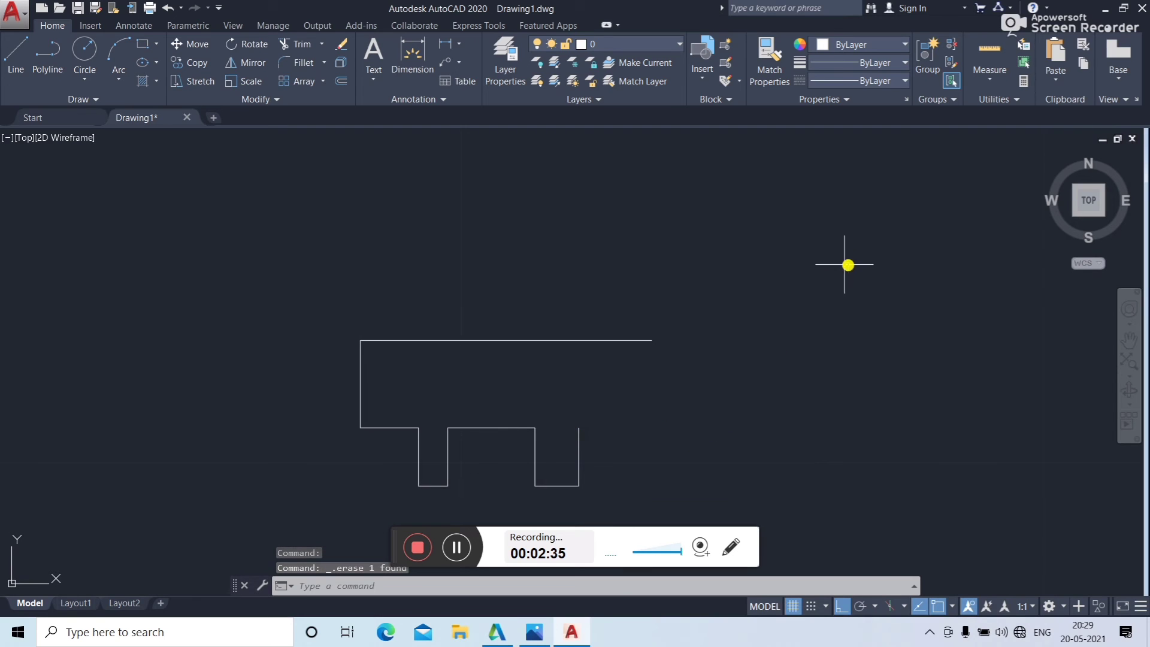
# - Draw a line from the open end of the second leg 1.25 units to the right, and close the outline up to the top edge
pyautogui.click(15, 57)
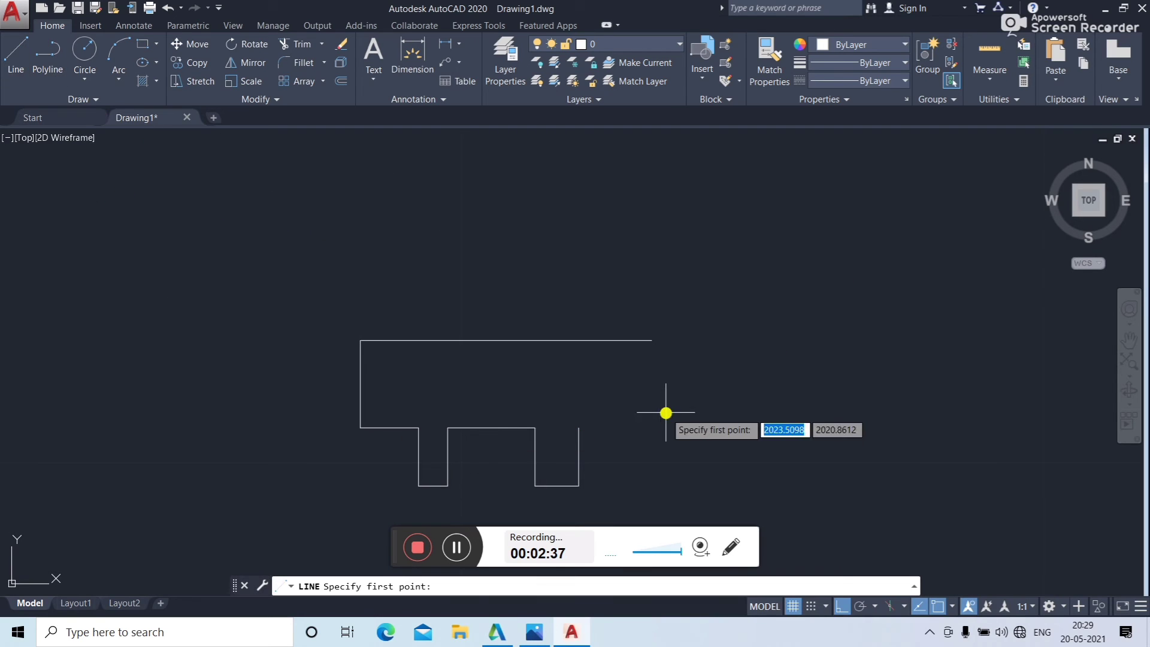
pyautogui.click(579, 428)
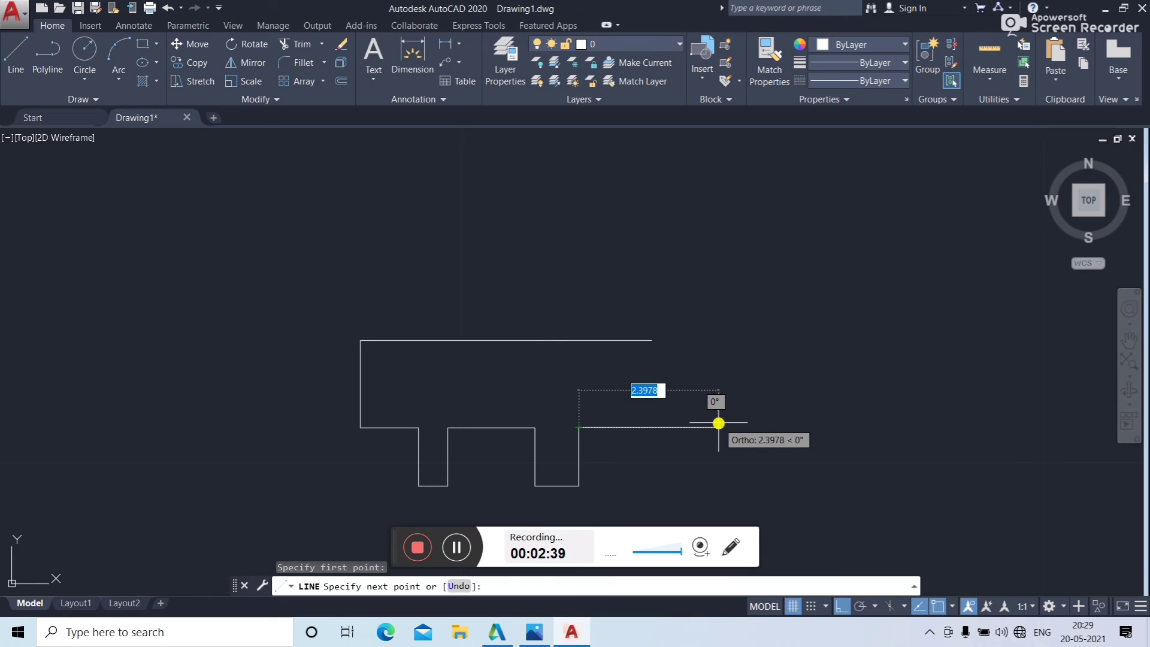
pyautogui.write('1.25')
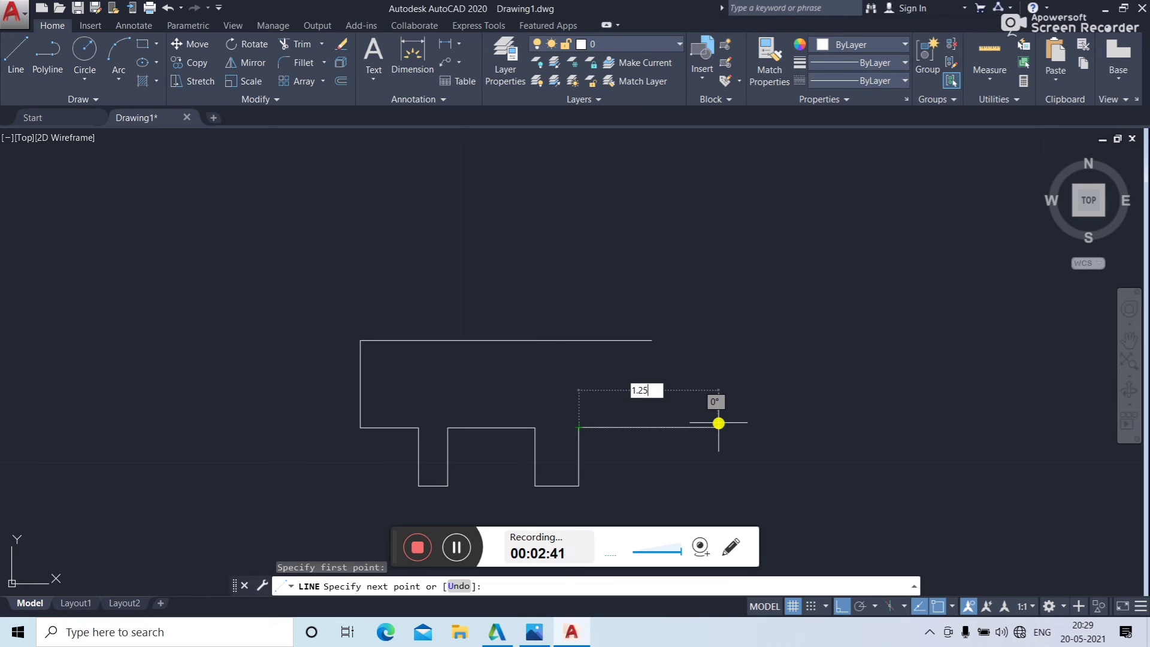
pyautogui.press('Return')
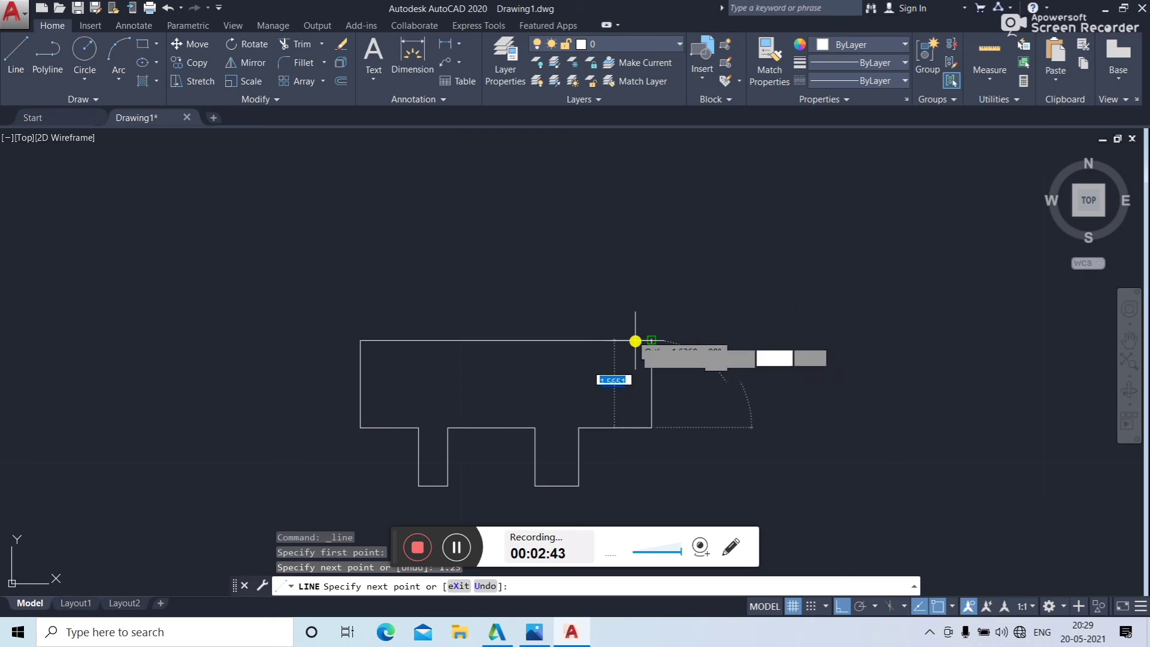
pyautogui.press('Escape')
pyautogui.press('Escape')
pyautogui.press('Escape')
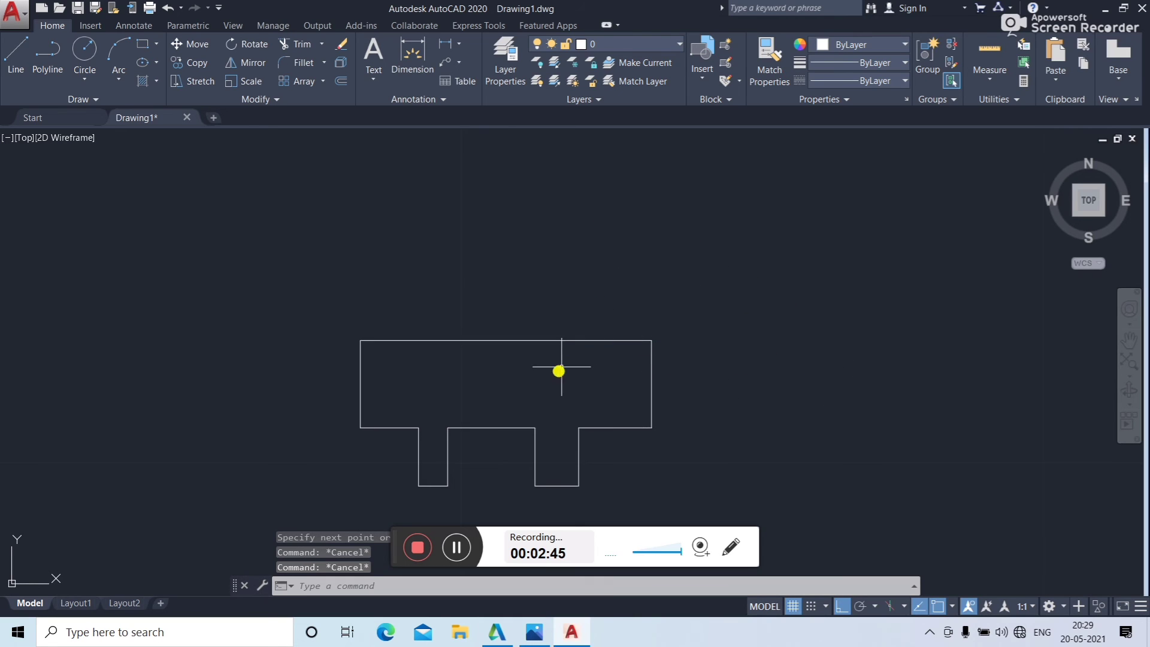
# - Review the available dimension styles in the Dimension Style Manager and close it
pyautogui.scroll(-4, 567, 278)
pyautogui.scroll(4, 569, 254)
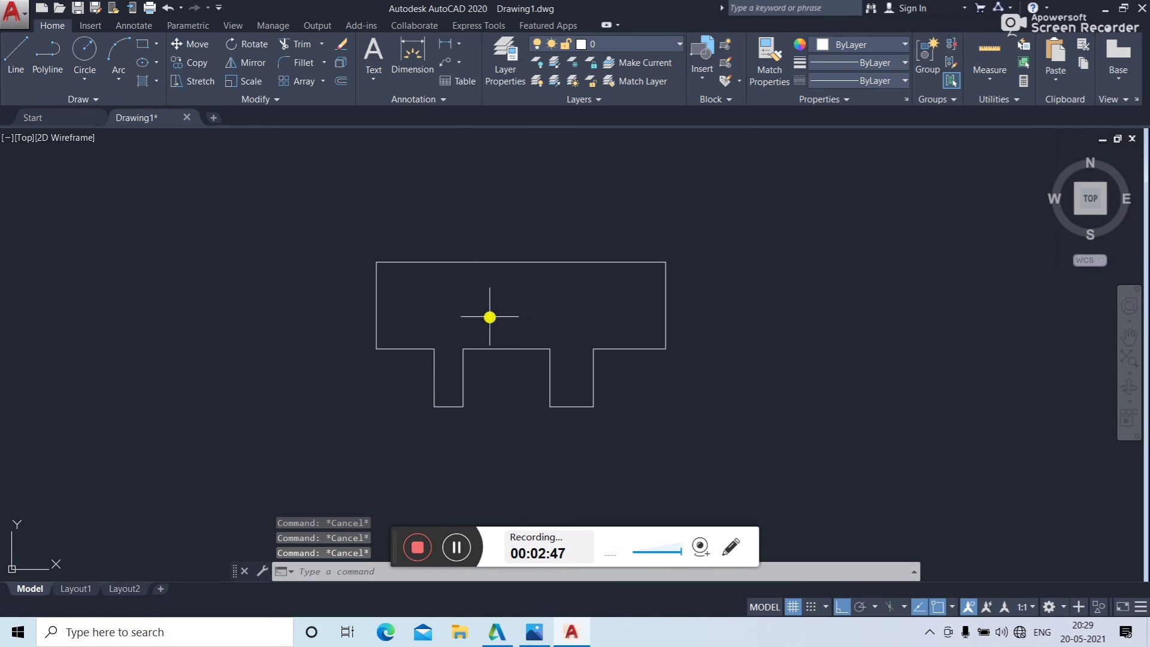
pyautogui.moveTo(472, 295); pyautogui.dragTo(505, 315, button='middle')
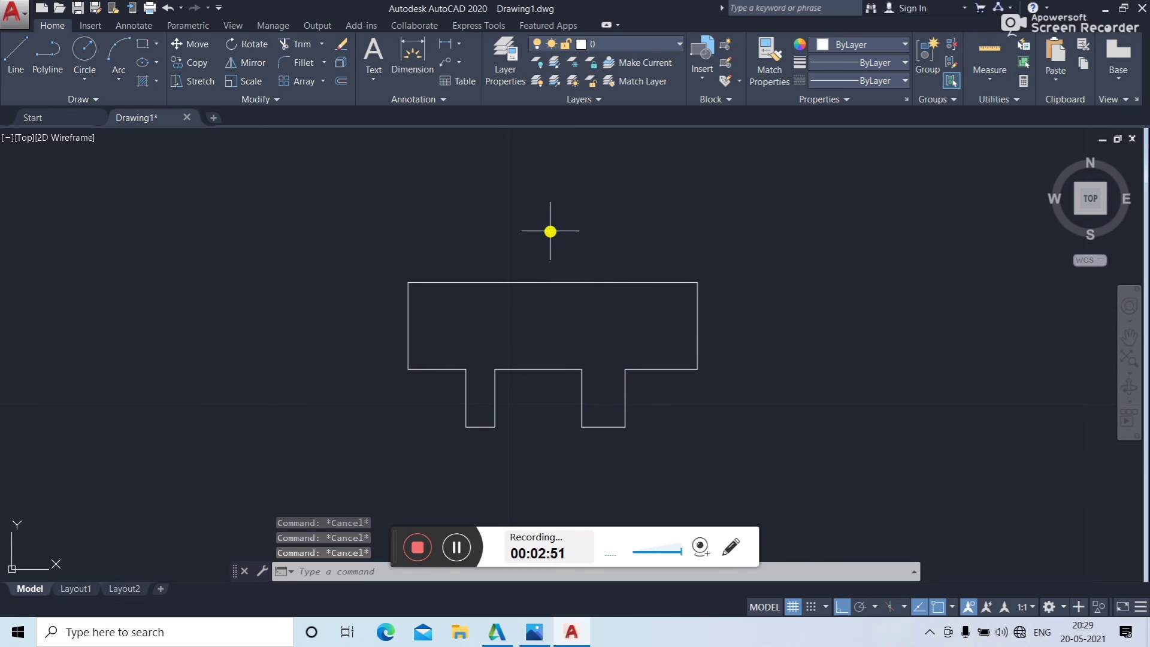
pyautogui.write('D')
pyautogui.press('Return')
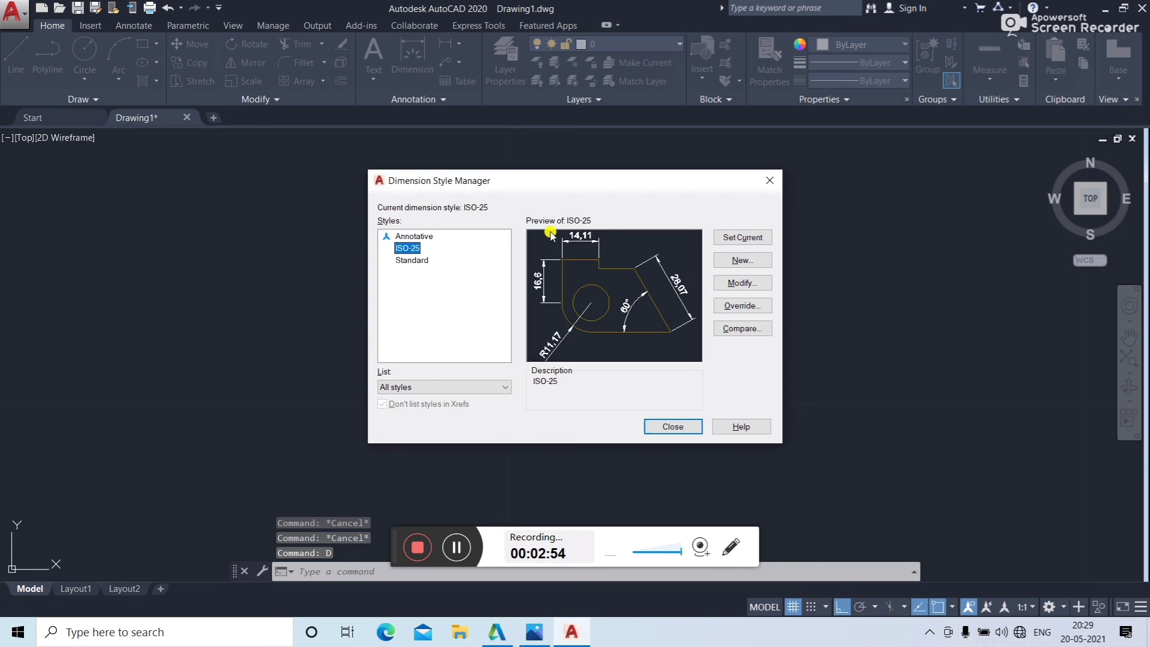
pyautogui.click(770, 186)
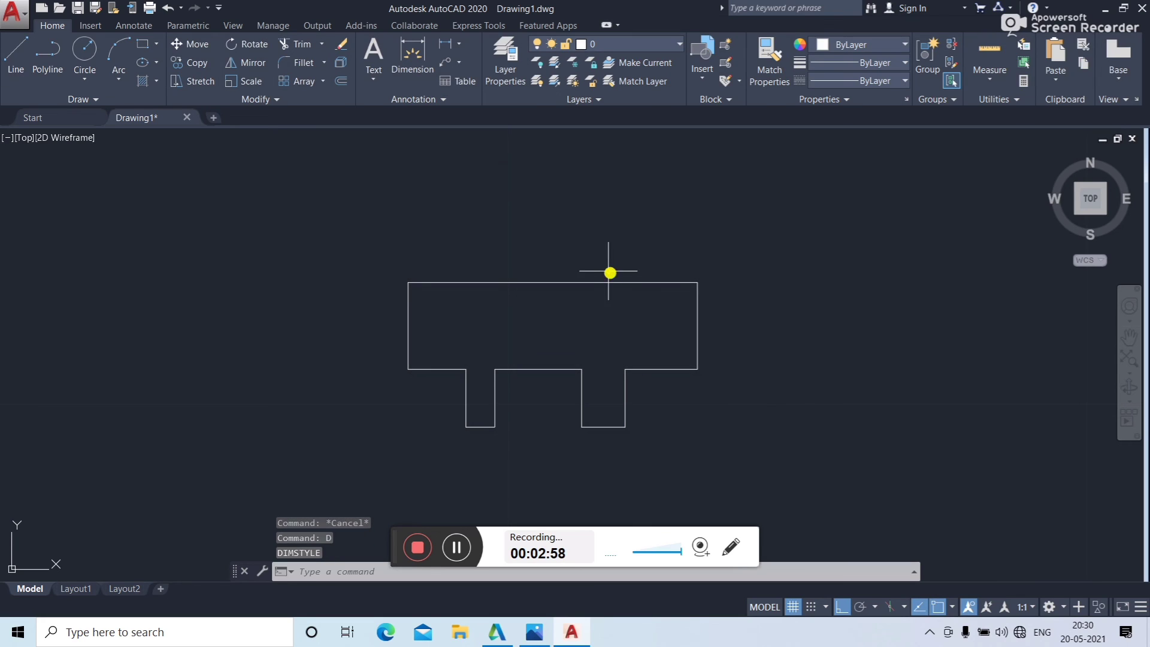
# - Add a linear dimension for the outline's full width, placed above the top edge
pyautogui.click(444, 44)
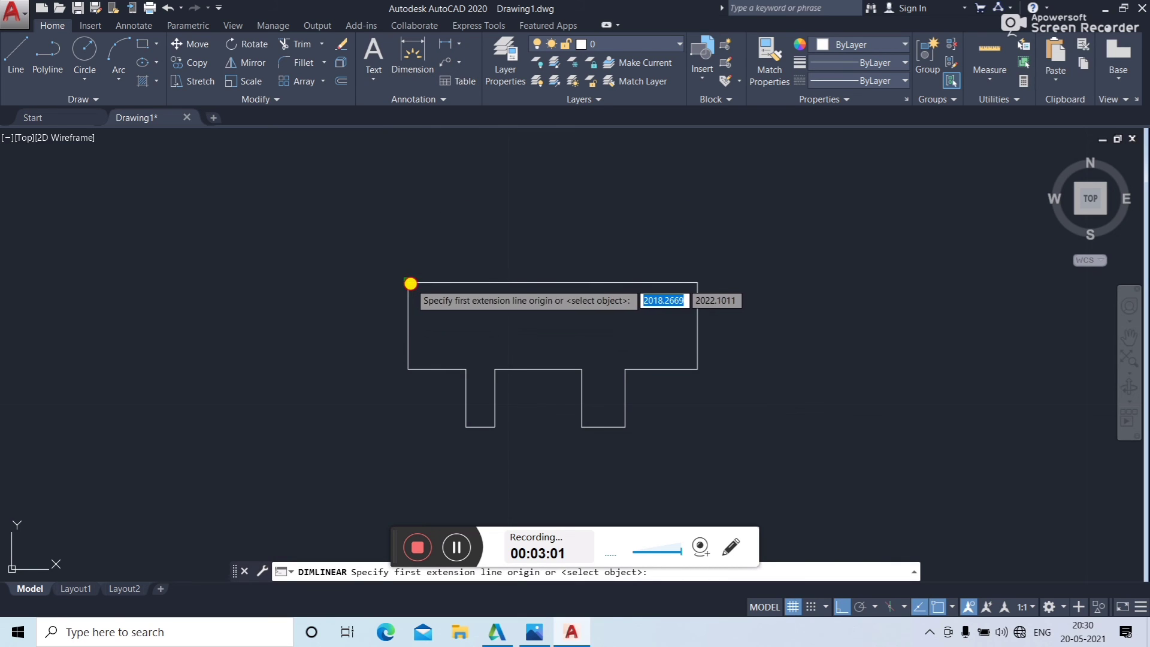
pyautogui.click(409, 282)
pyautogui.click(698, 280)
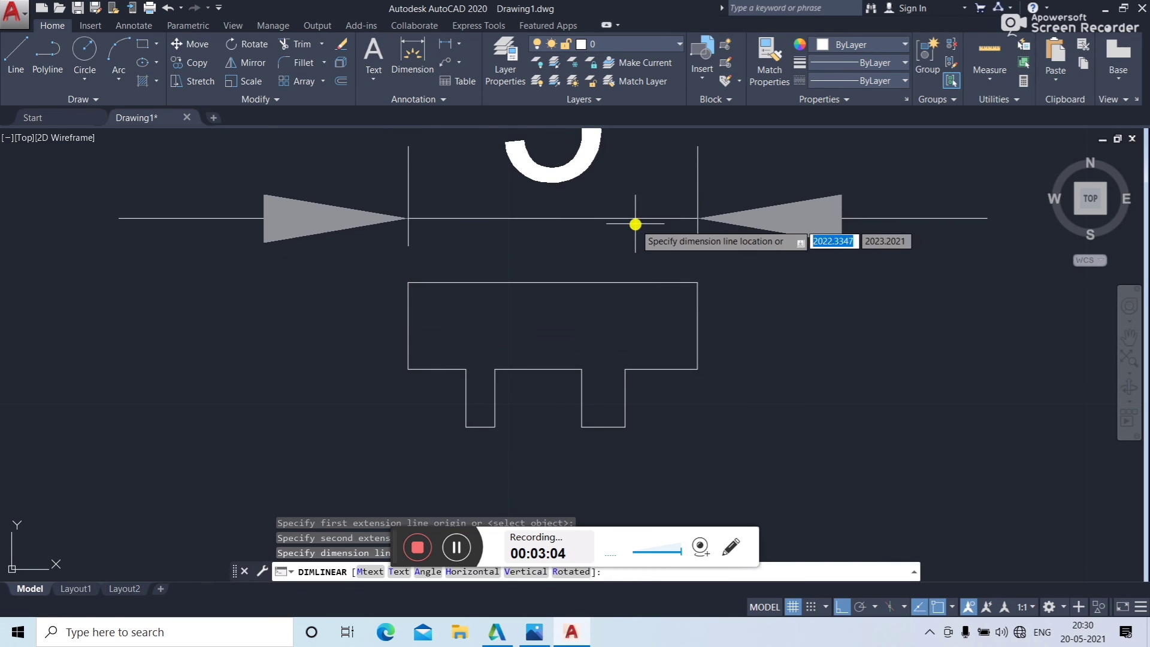
pyautogui.click(626, 234)
pyautogui.scroll(-5, 625, 235)
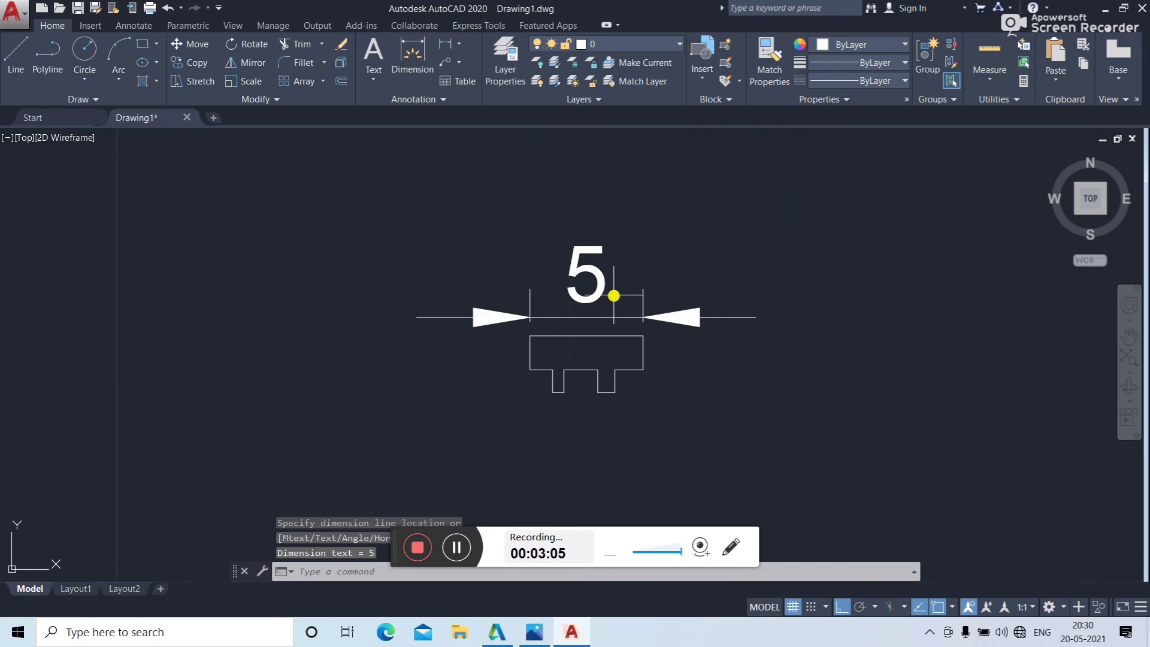
pyautogui.scroll(3, 614, 292)
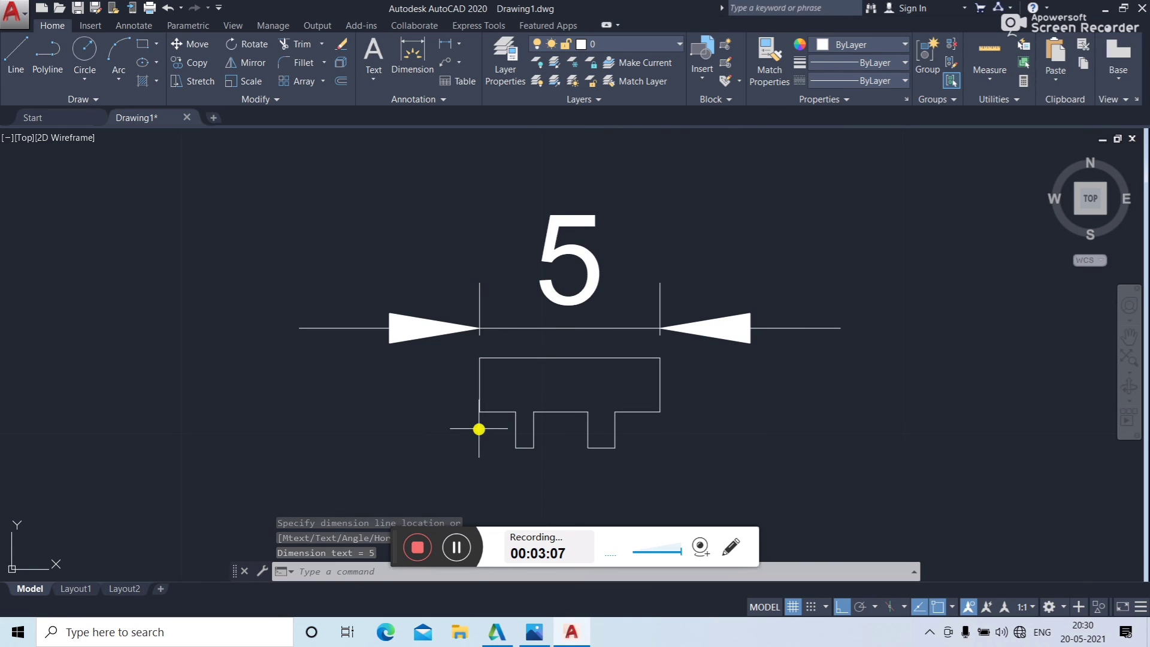